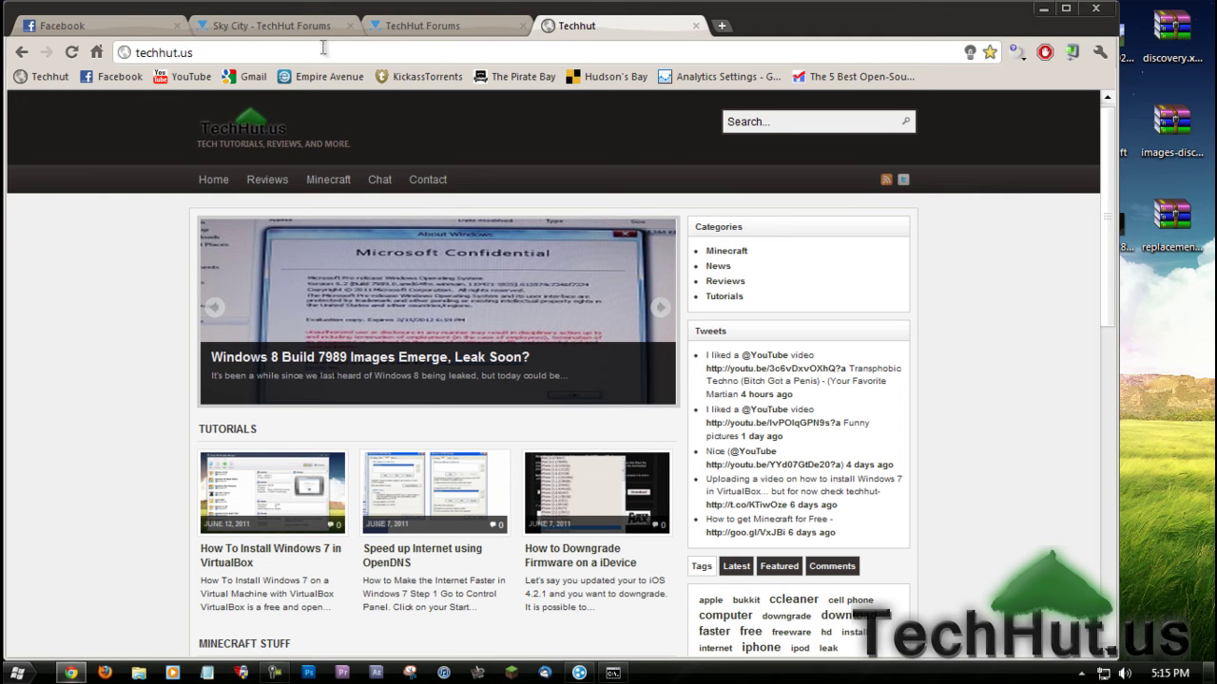
# Step: Look over the TechHut Forum home page and the topic list of its Info and Rules section
pyautogui.click(451, 33)
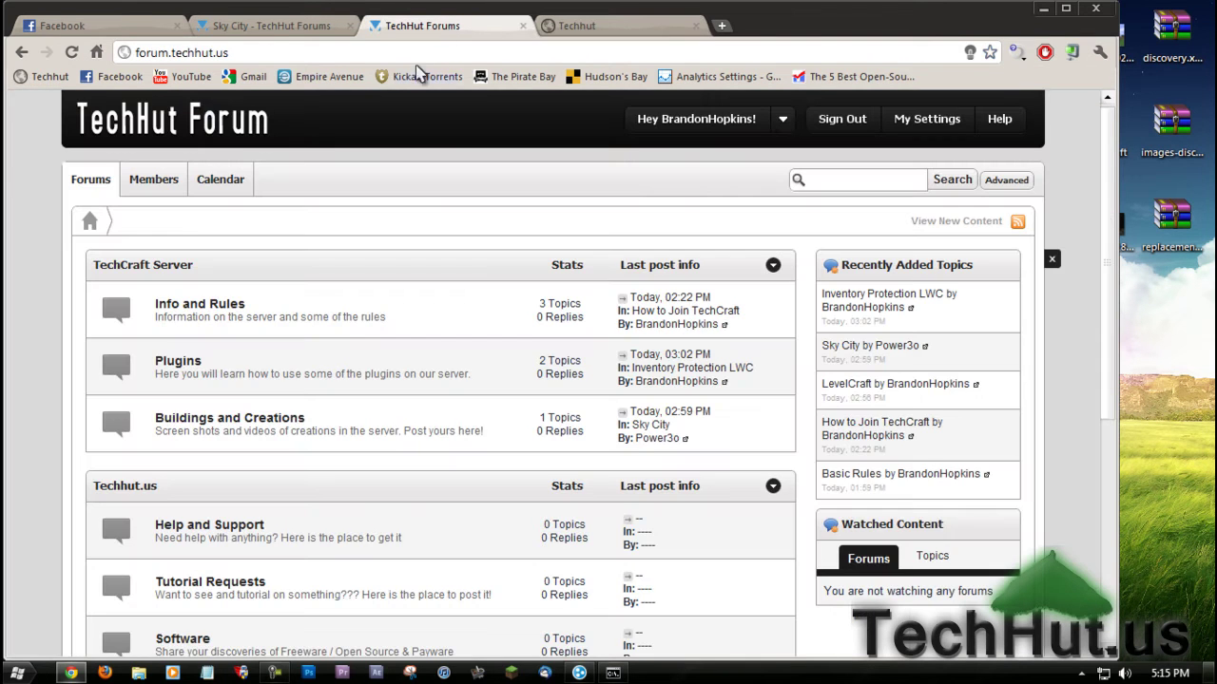
pyautogui.scroll(-5, 475, 210)
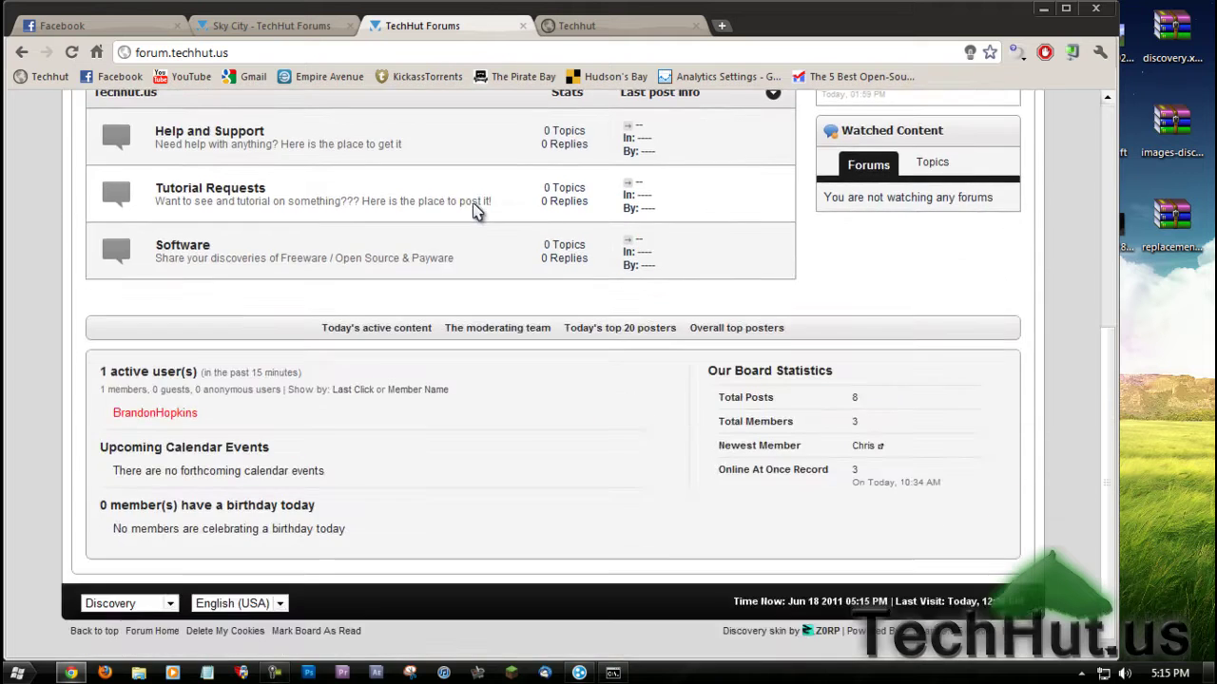
pyautogui.scroll(5, 476, 208)
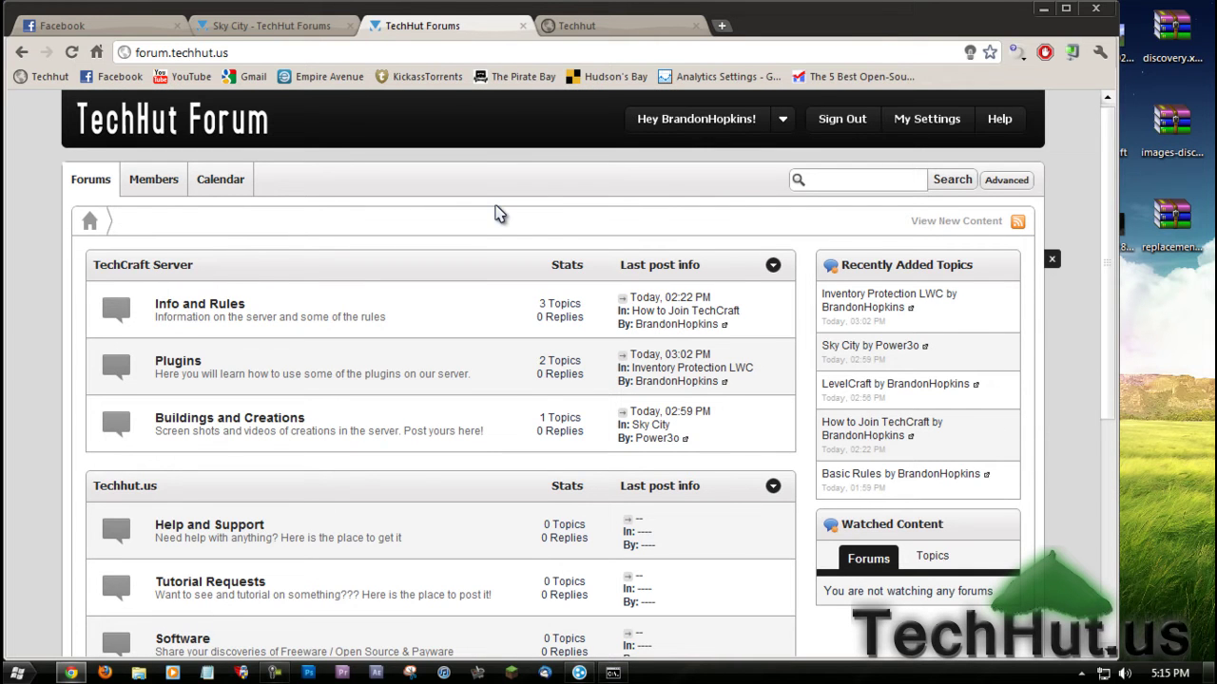
pyautogui.scroll(-3, 652, 255)
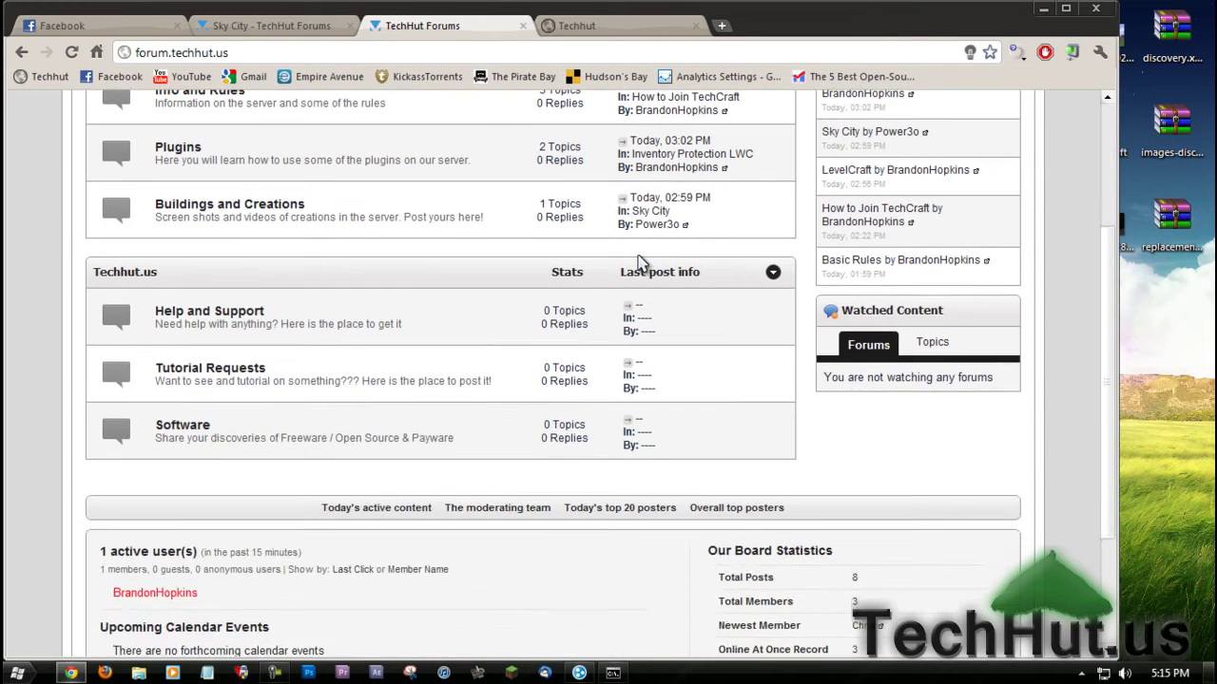
pyautogui.scroll(1, 532, 263)
pyautogui.click(183, 203)
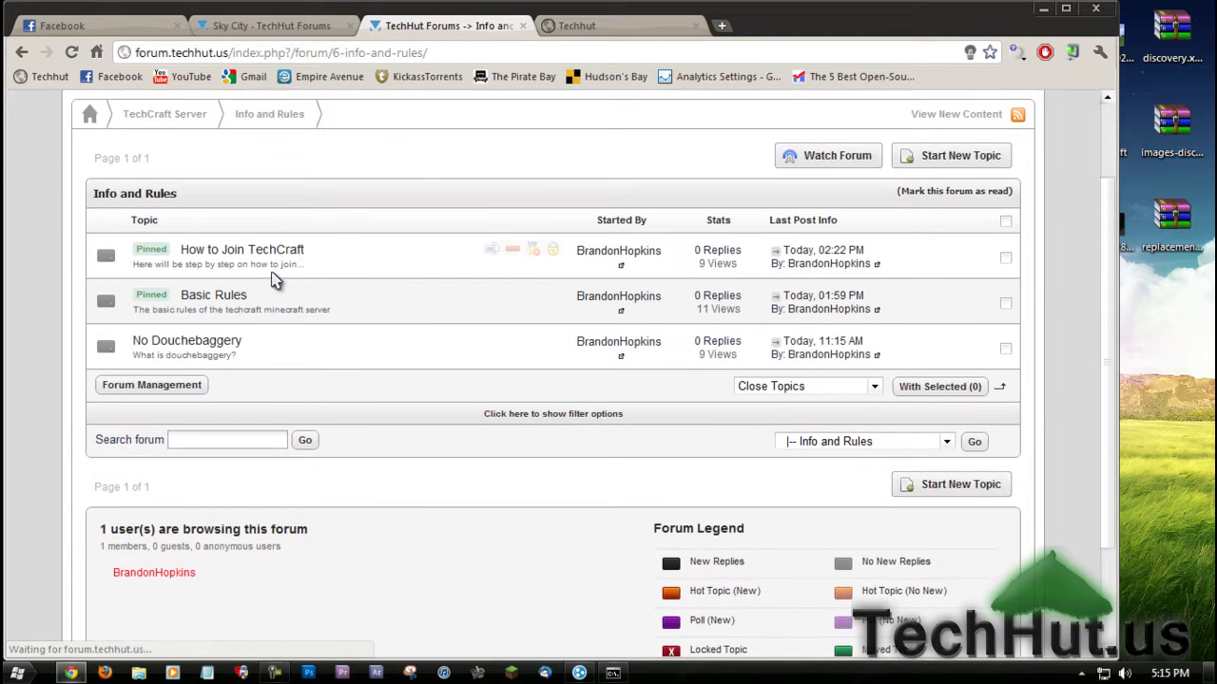
pyautogui.click(116, 114)
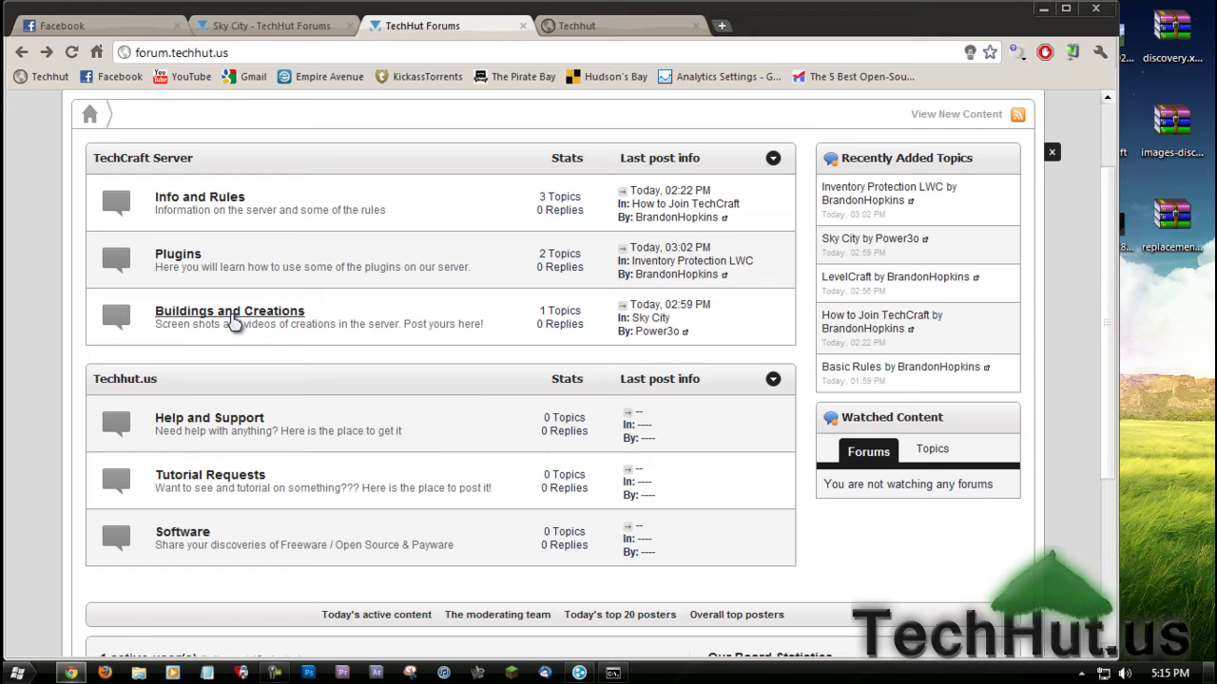
# Step: View the Sky City topic's pictures in the Buildings and Creations forum, and return to the forum index
pyautogui.click(240, 315)
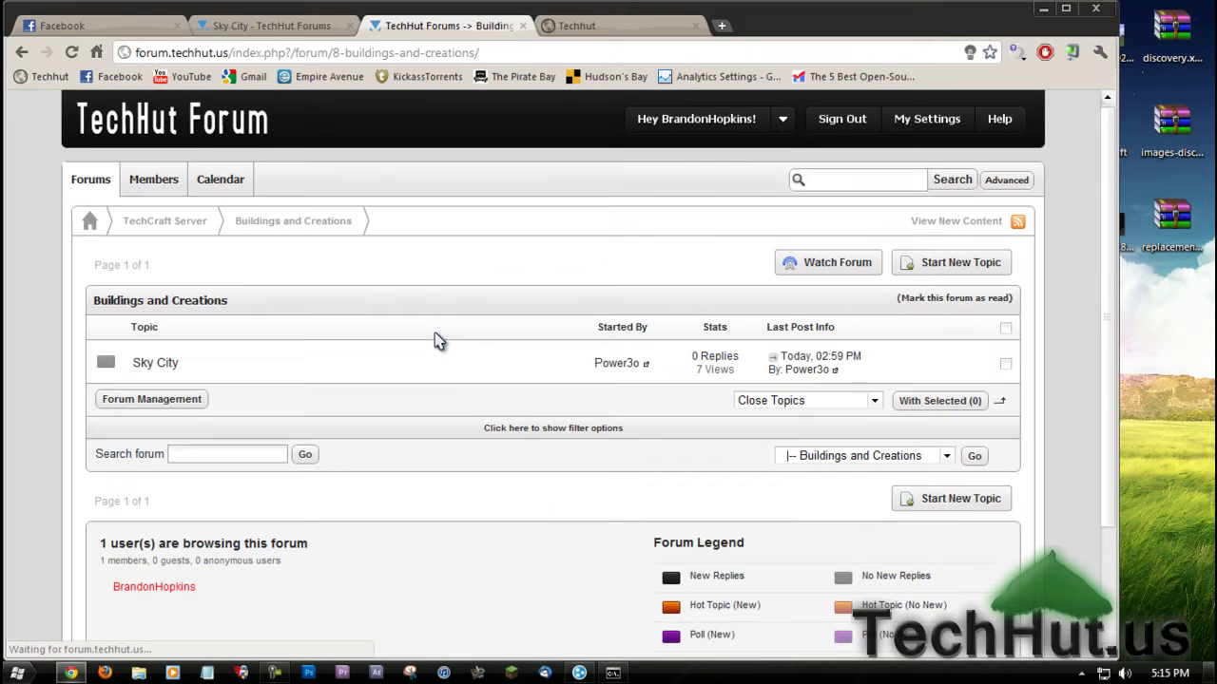
pyautogui.scroll(-2, 150, 221)
pyautogui.click(161, 256)
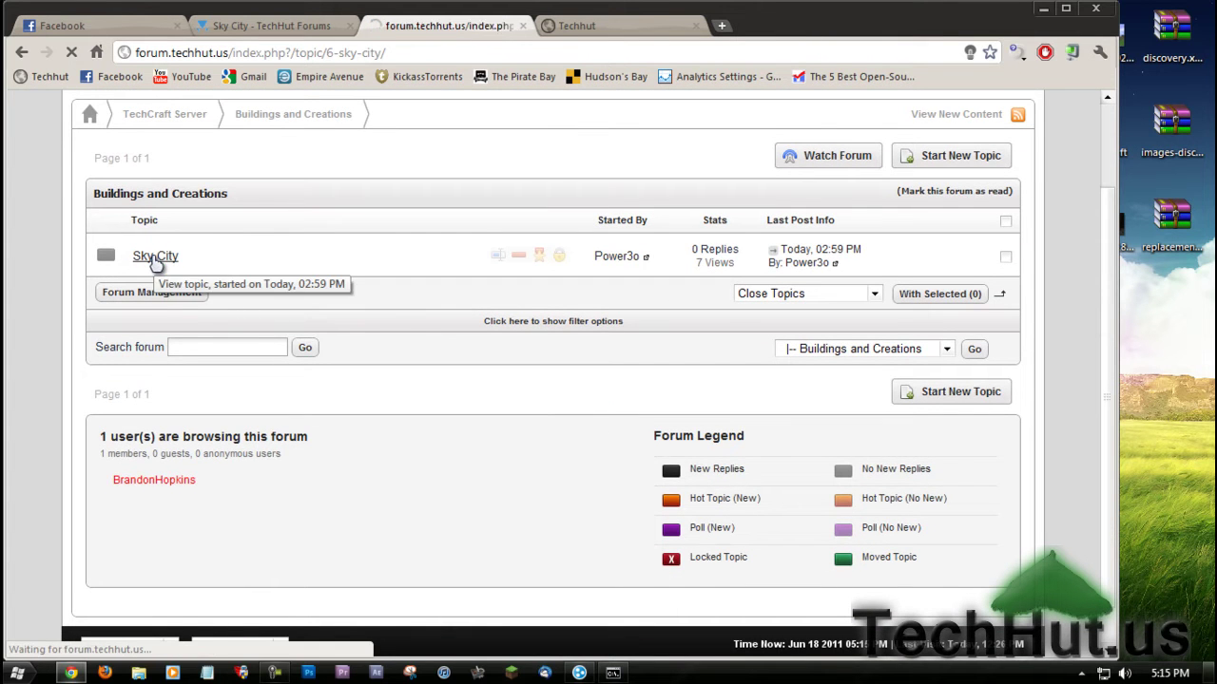
pyautogui.scroll(-12, 415, 291)
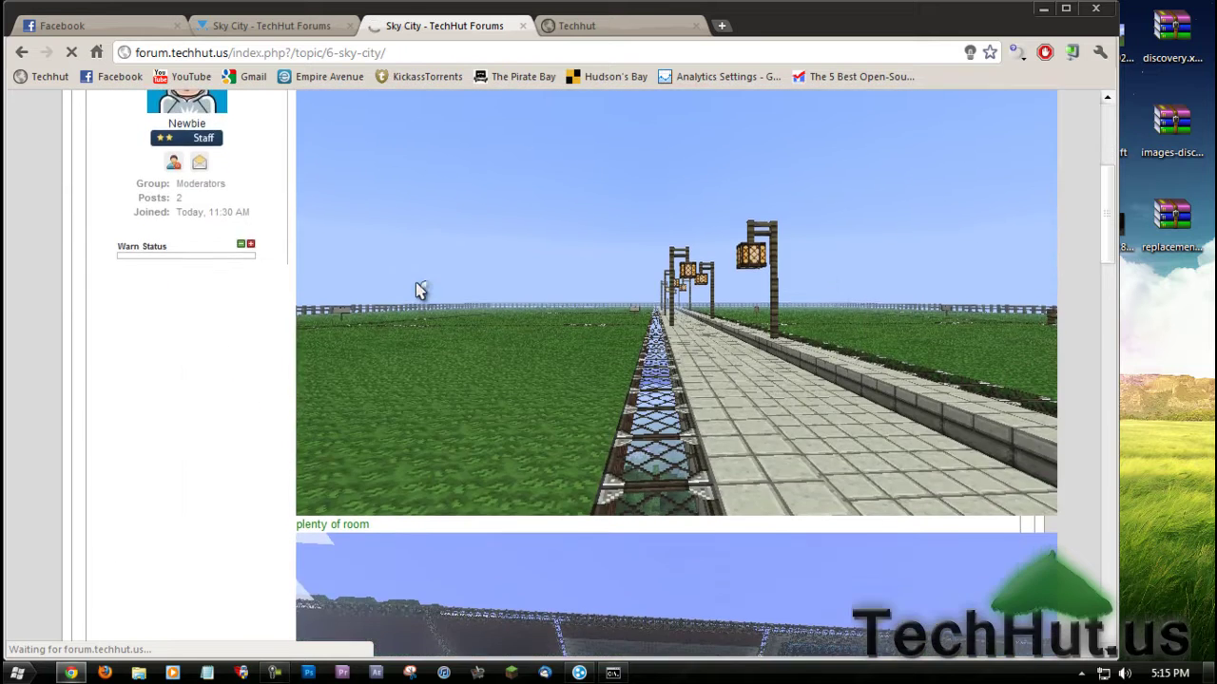
pyautogui.scroll(14, 415, 291)
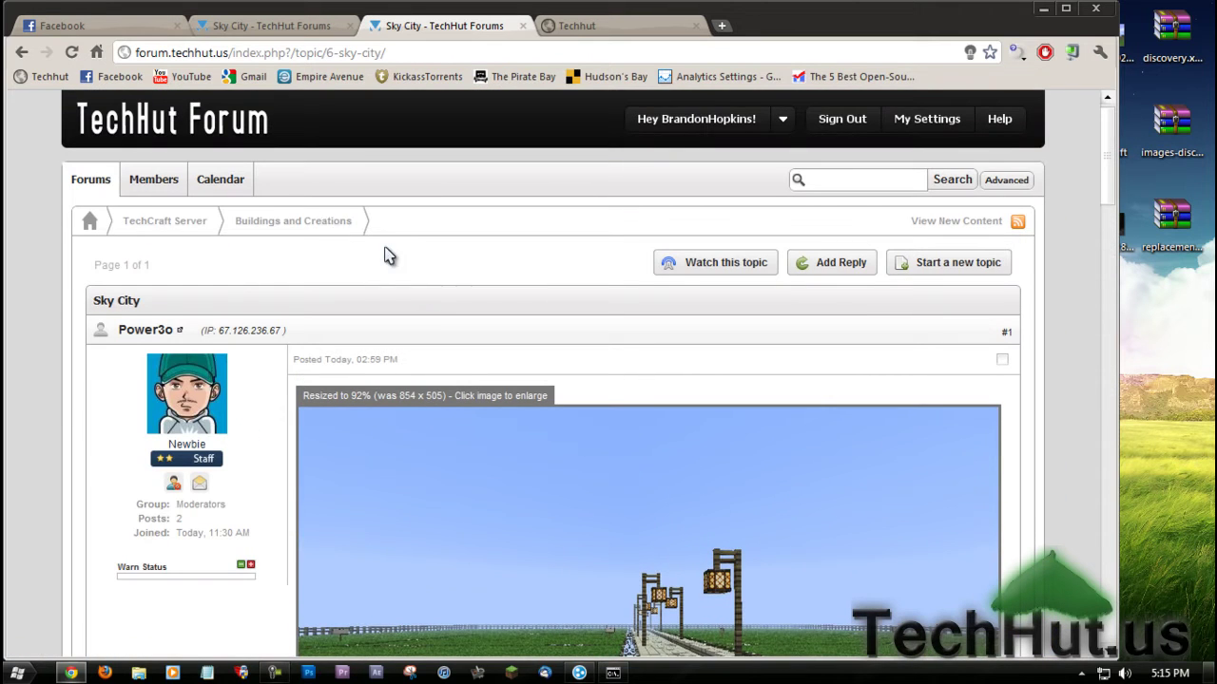
pyautogui.click(103, 185)
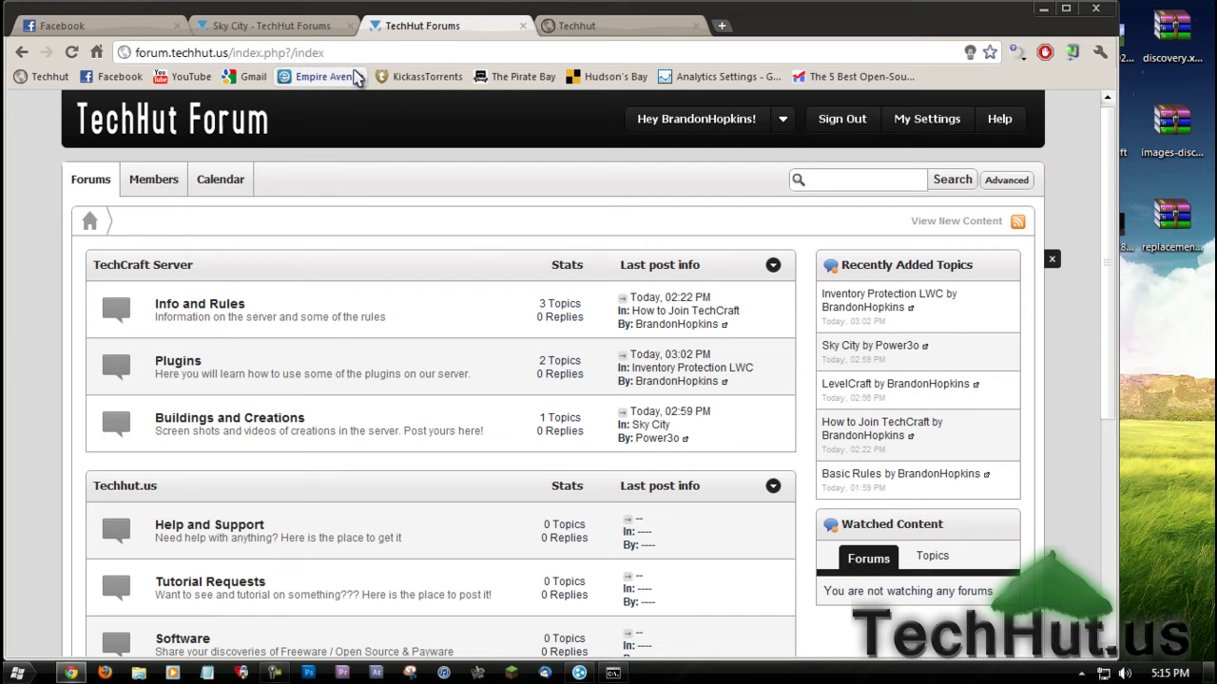
# Step: Minimize the browser, the server console and the LogMeIn Hamachi window to clear the desktop
pyautogui.click(1043, 11)
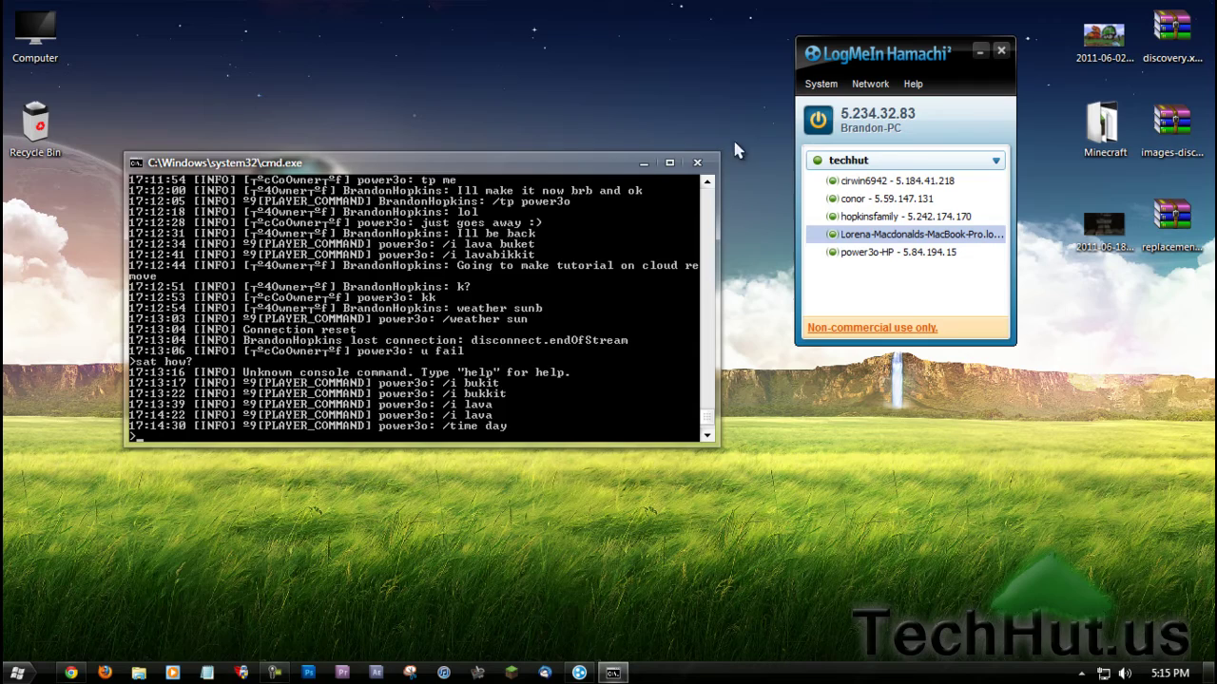
pyautogui.click(643, 164)
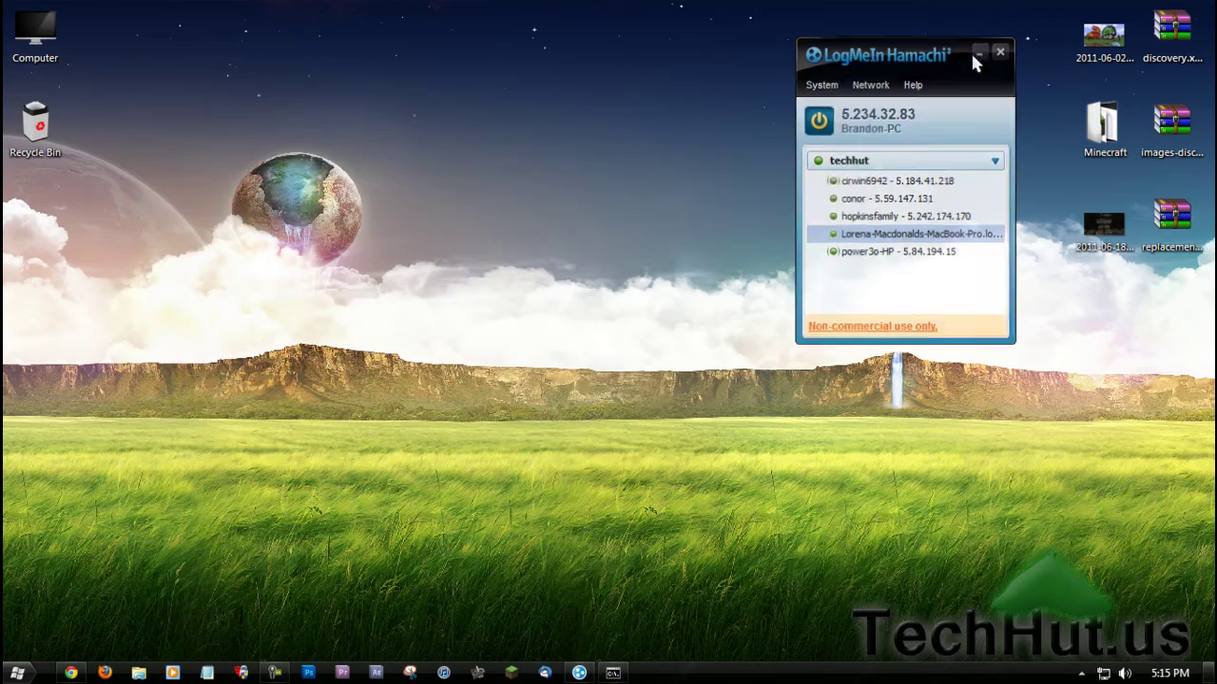
pyautogui.click(973, 53)
# Step: Open the Roaming application data folder by running %appdata% from the Windows Run dialog
pyautogui.click(15, 673)
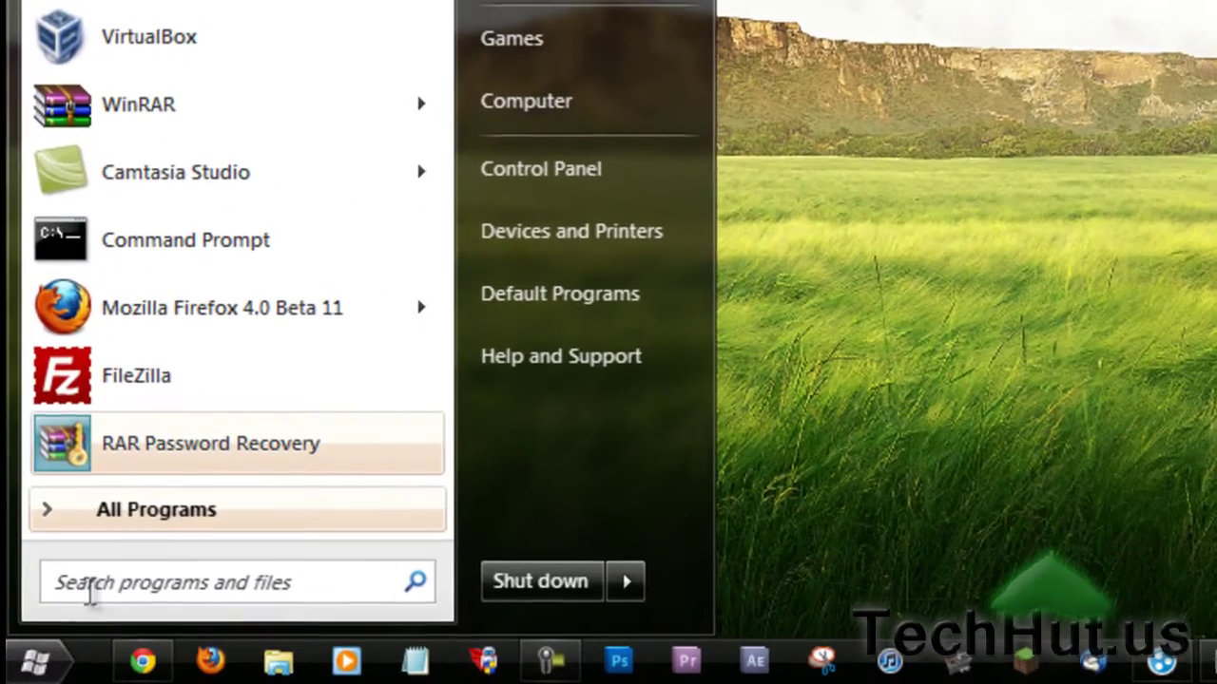
pyautogui.write('run')
pyautogui.press('Return')
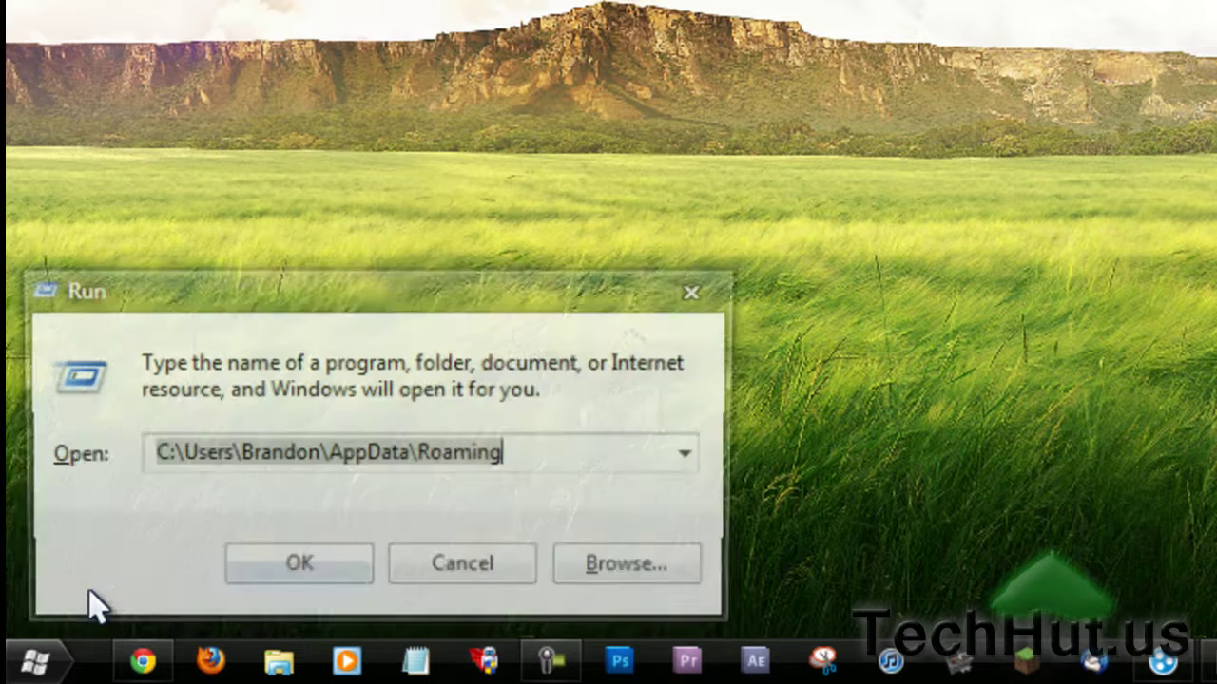
pyautogui.press('BackSpace')
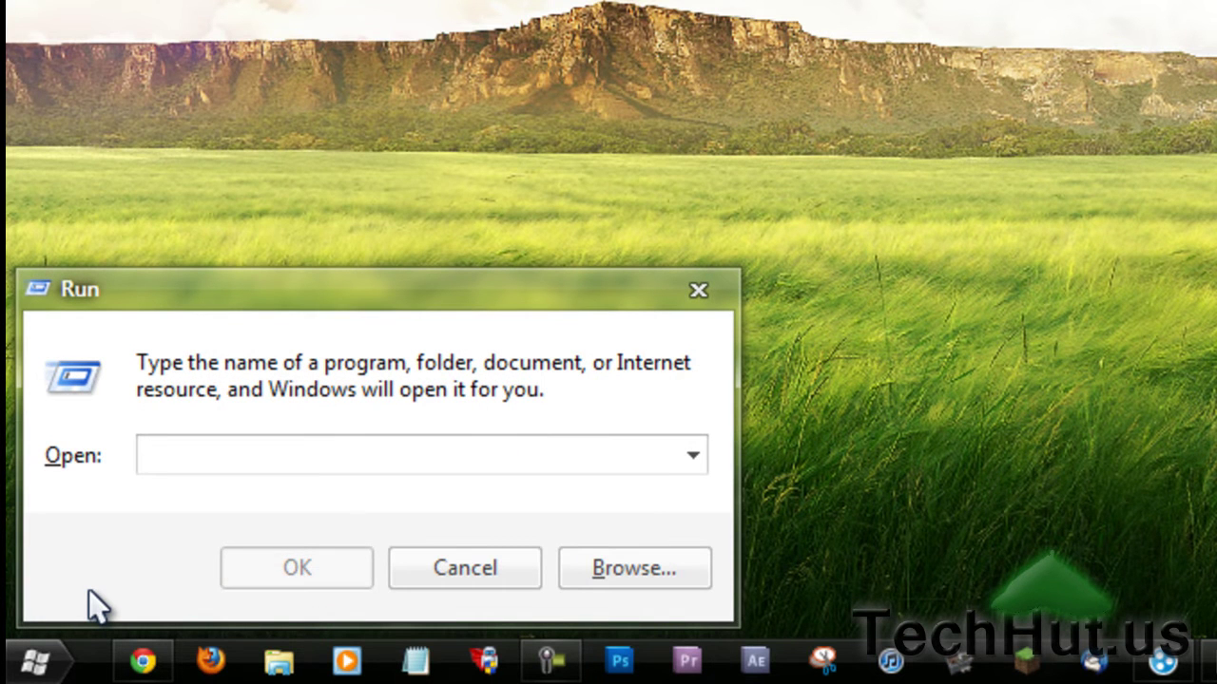
pyautogui.write('%apps')
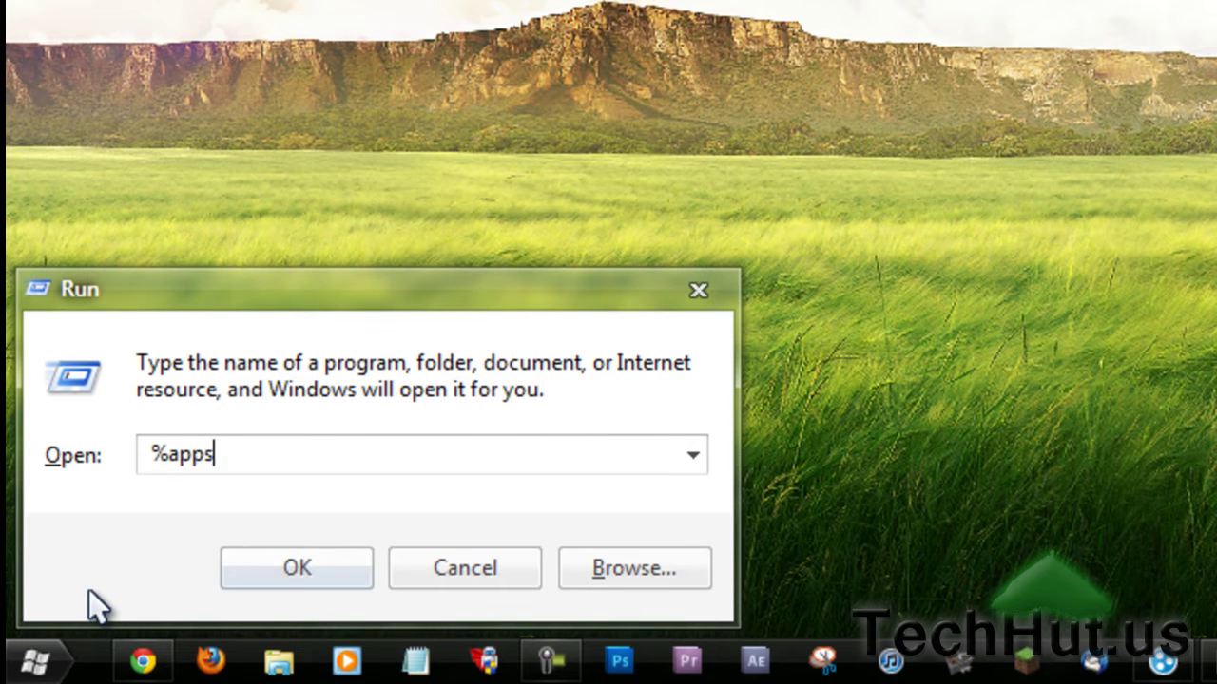
pyautogui.press('BackSpace')
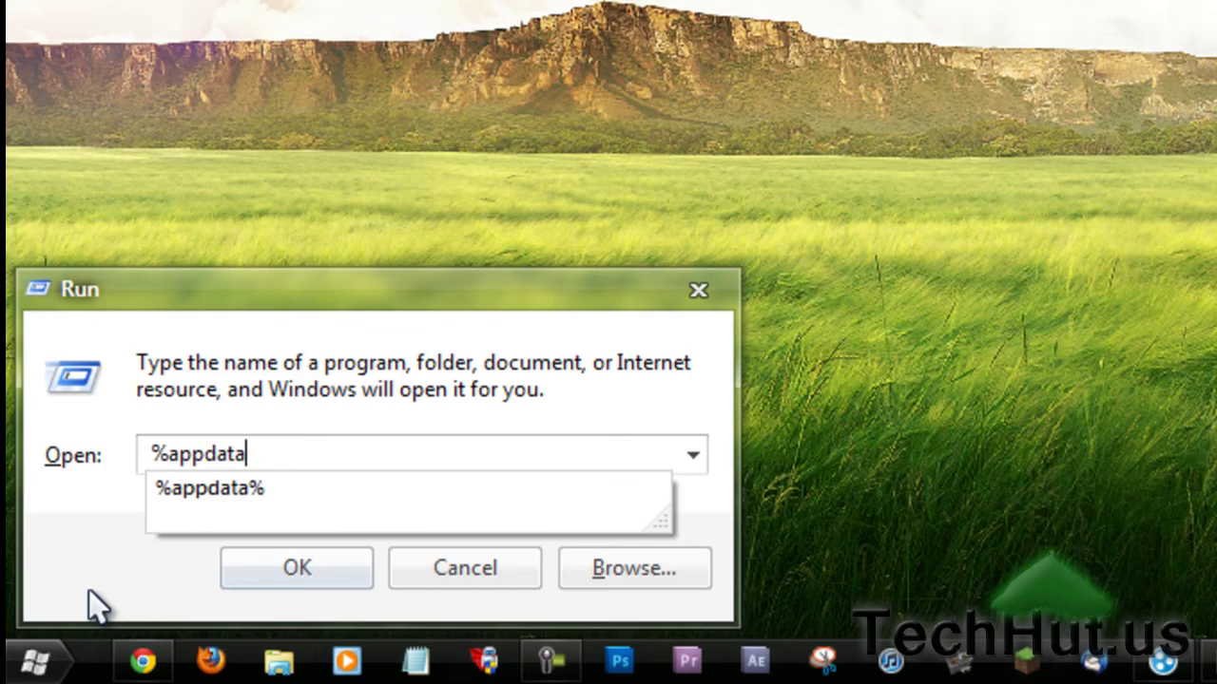
pyautogui.write('data%')
pyautogui.press('Return')
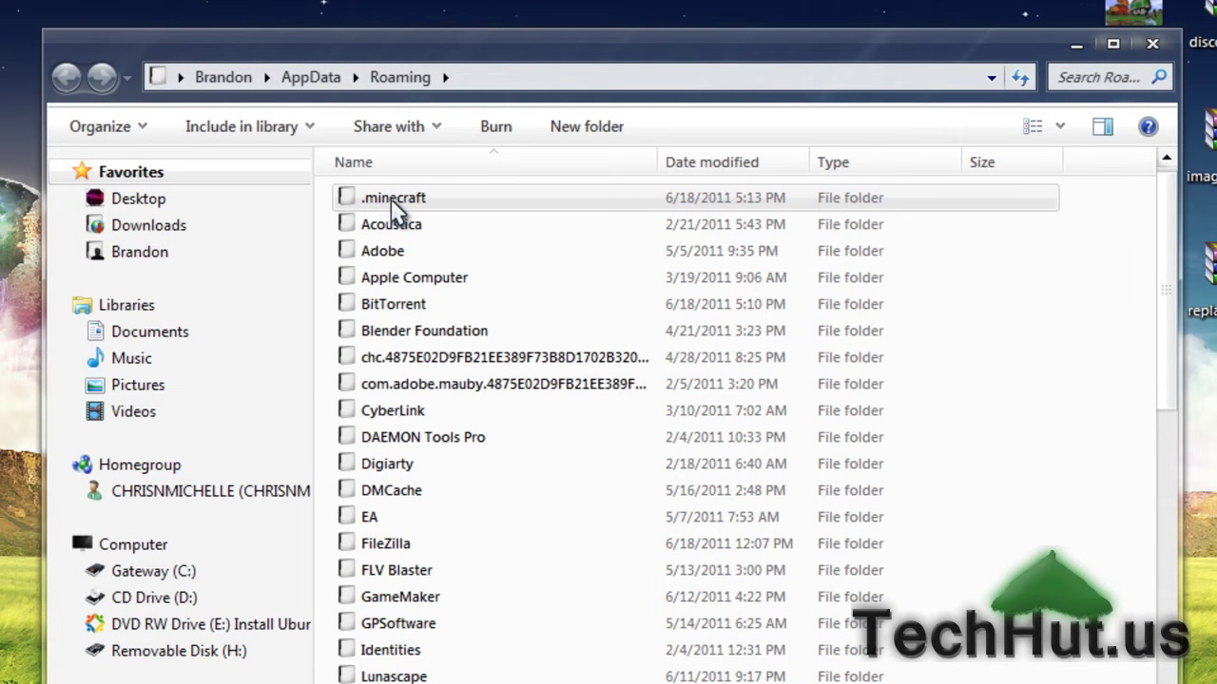
# Step: Go to the bin folder inside .minecraft and open minecraft.jar with WinRAR archiver
pyautogui.doubleClick(418, 207)
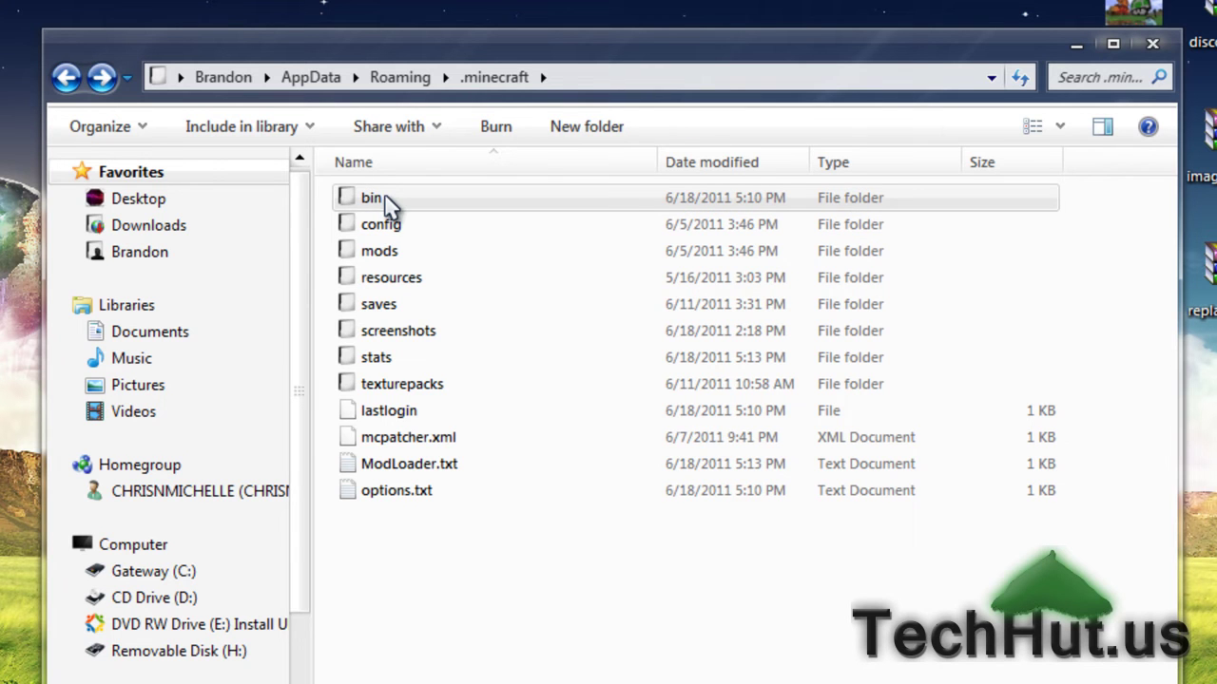
pyautogui.doubleClick(390, 207)
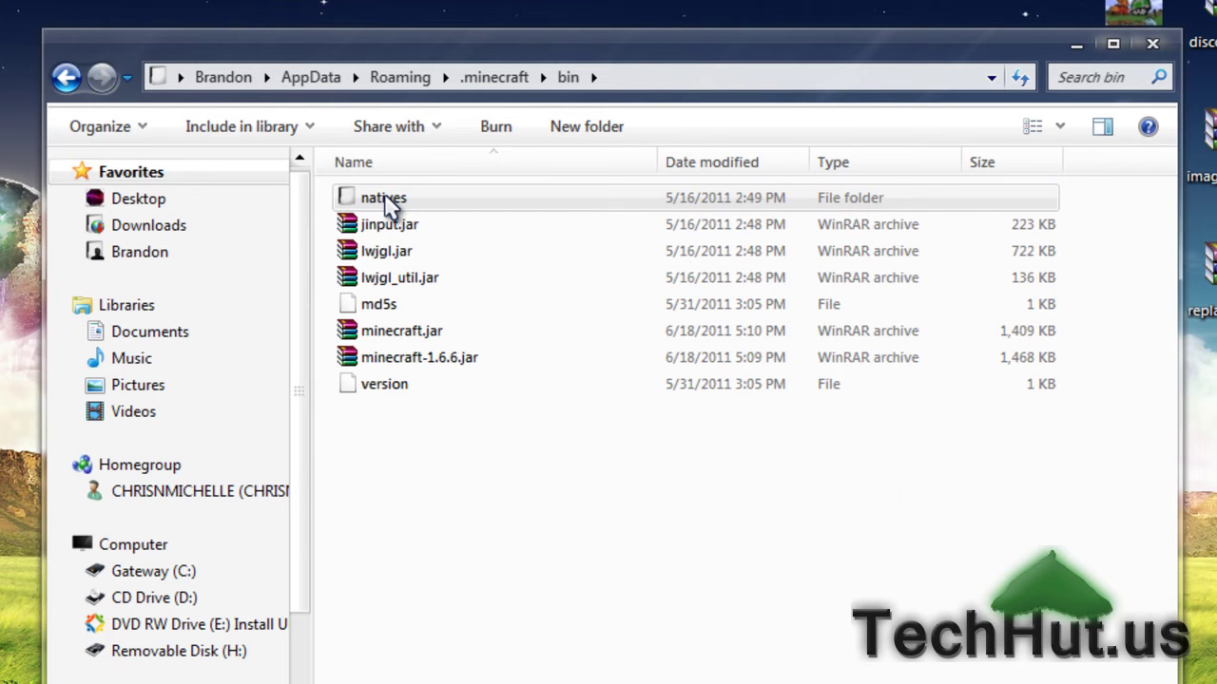
pyautogui.rightClick(430, 335)
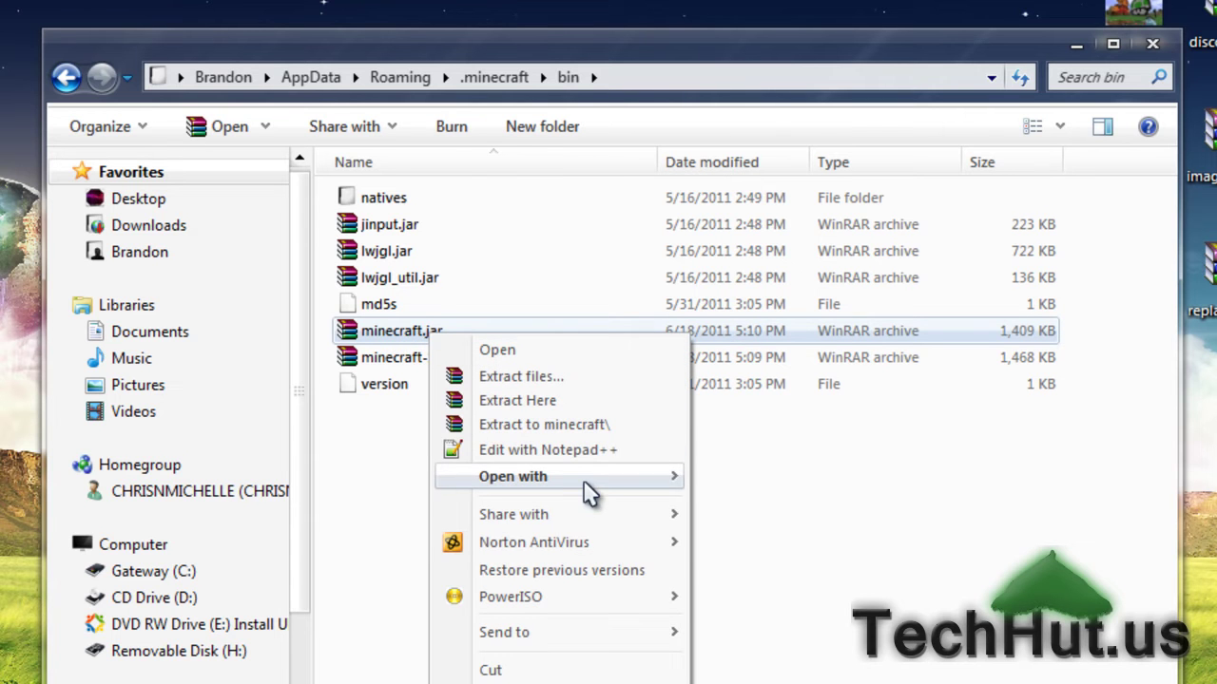
pyautogui.moveTo(589, 487)
pyautogui.moveTo(638, 483)
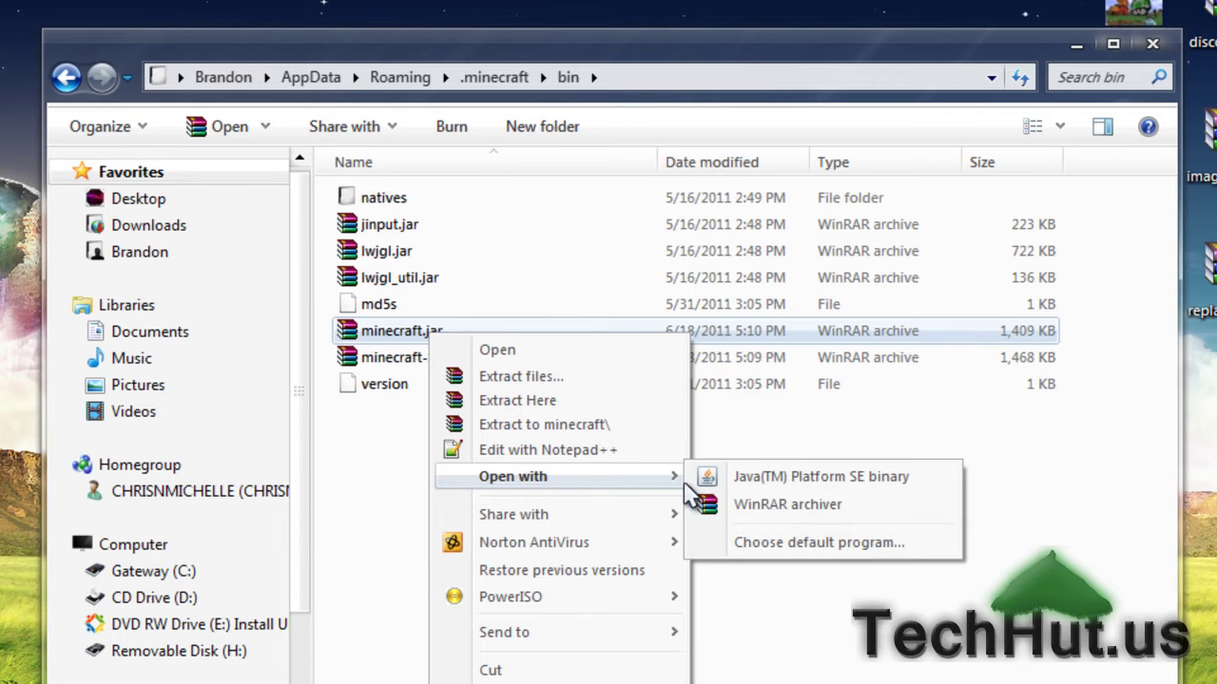
pyautogui.click(751, 518)
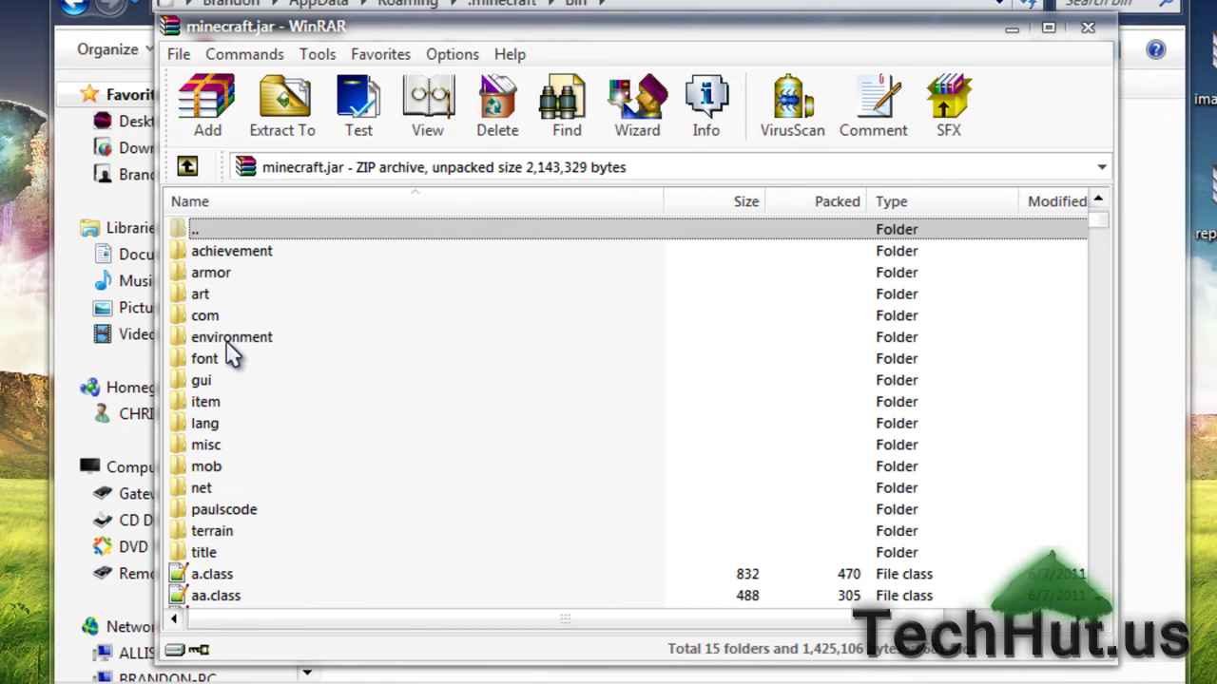
# Step: Extract clouds.png from the archive's environment folder to the desktop and position it clear of the windows
pyautogui.doubleClick(241, 338)
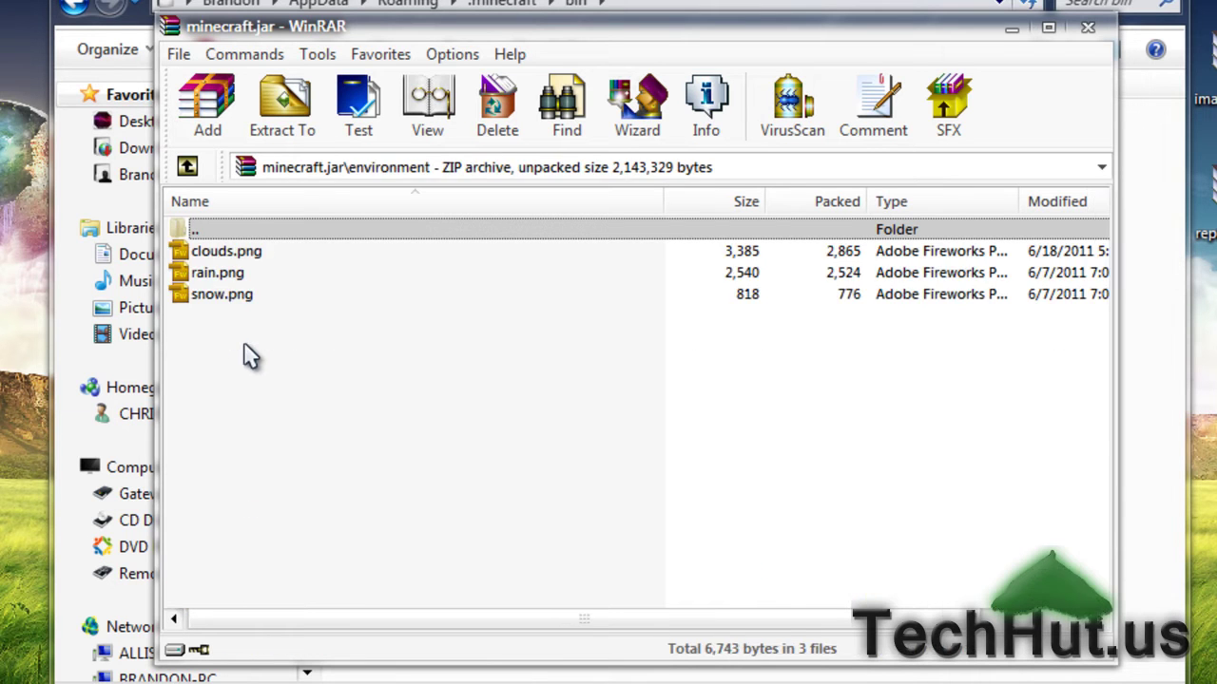
pyautogui.moveTo(249, 252); pyautogui.dragTo(0, 229)
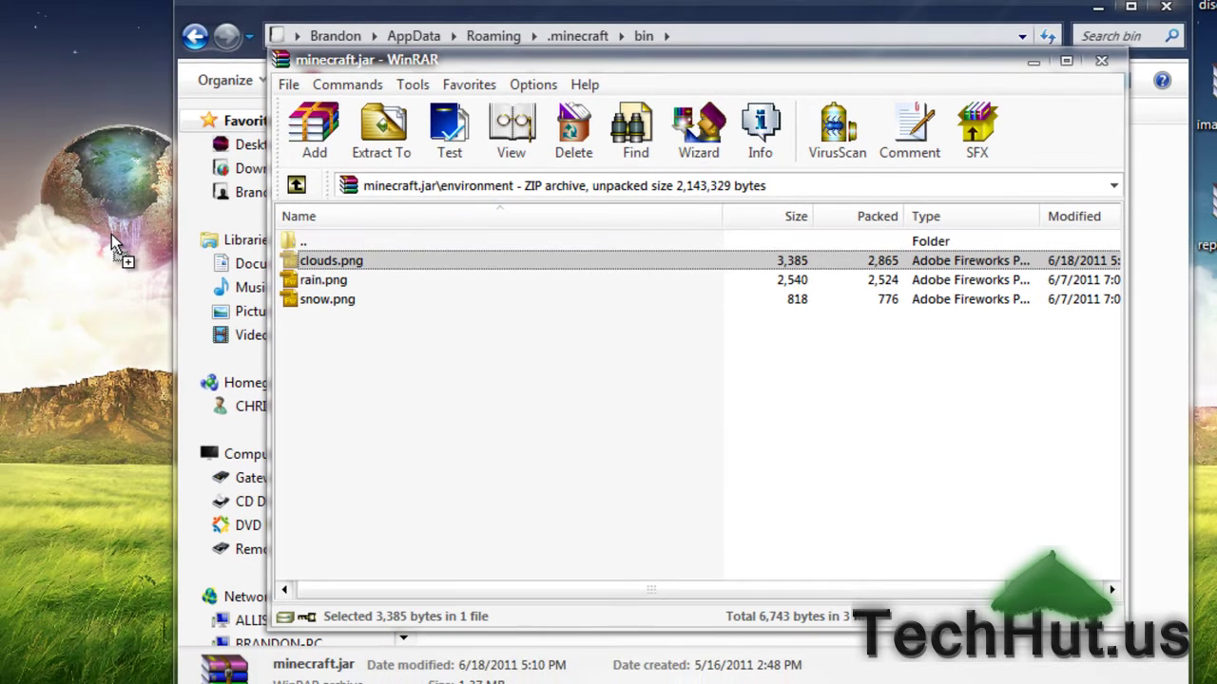
pyautogui.moveTo(79, 241); pyautogui.dragTo(81, 247)
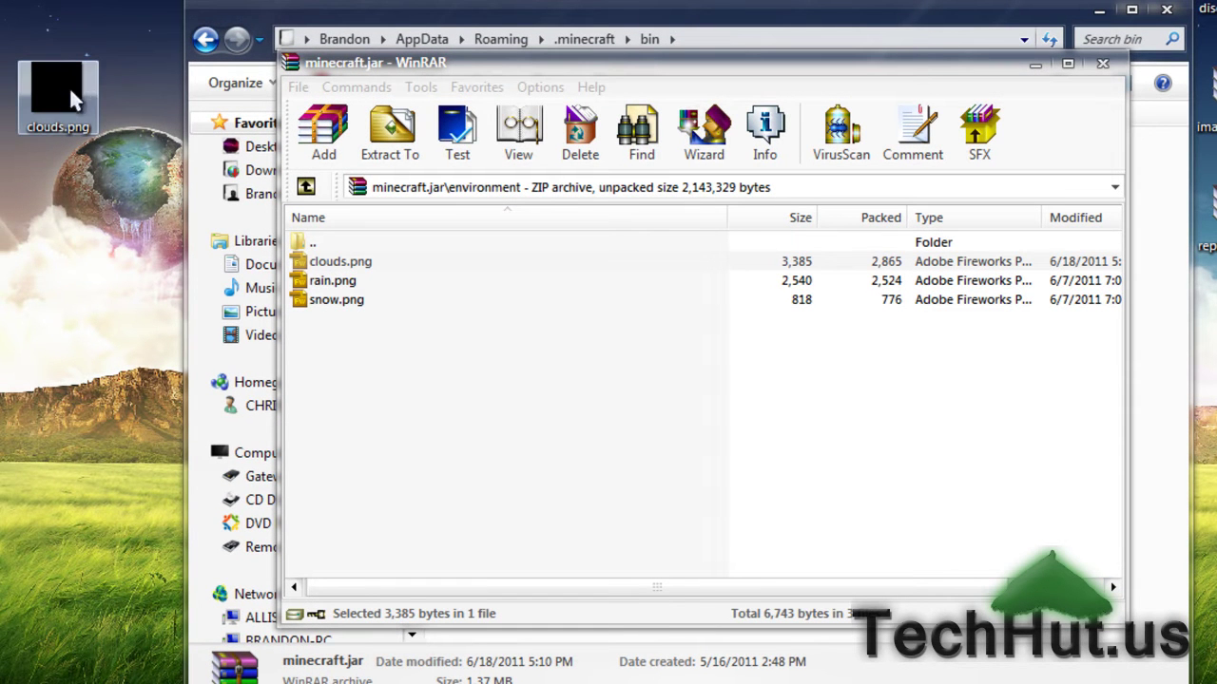
pyautogui.moveTo(70, 92); pyautogui.dragTo(74, 225)
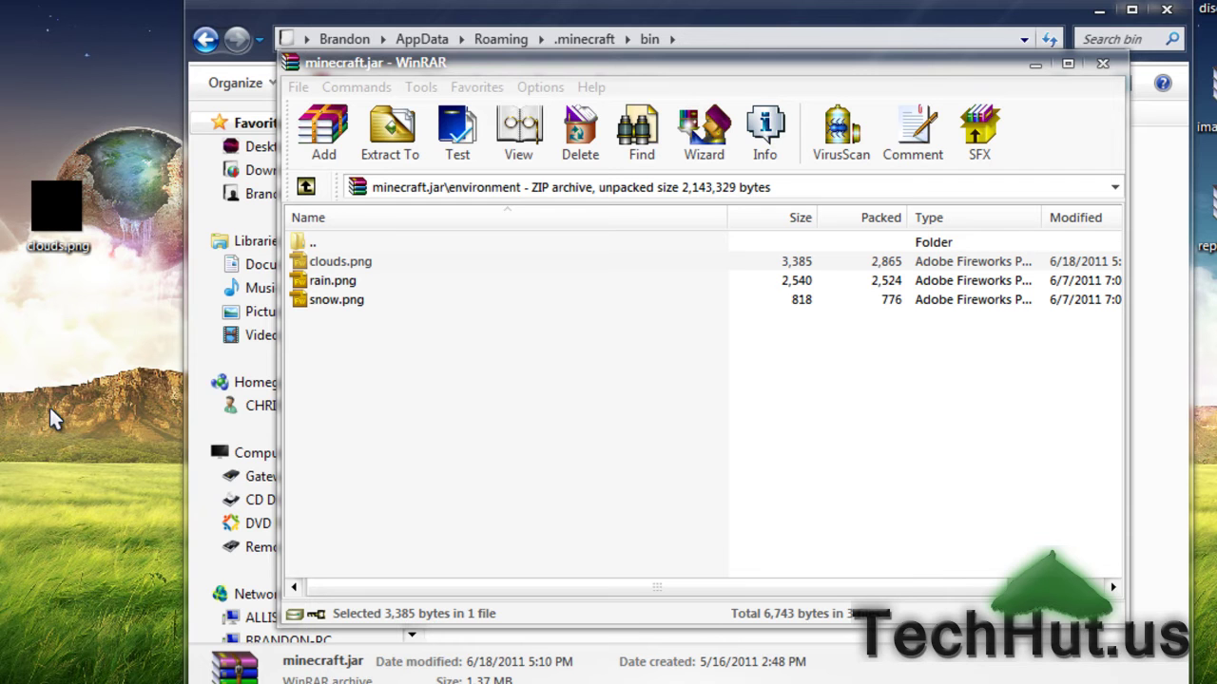
# Step: Open the extracted clouds.png from the desktop in Adobe Photoshop CS5
pyautogui.rightClick(76, 233)
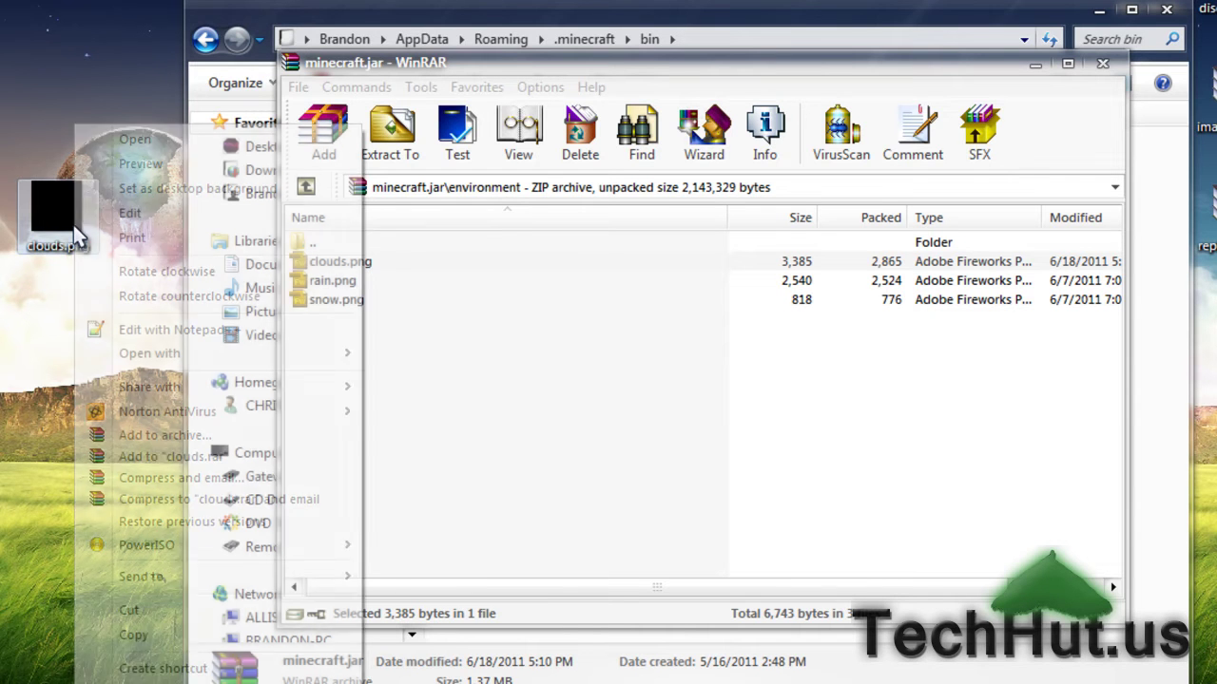
pyautogui.moveTo(200, 357)
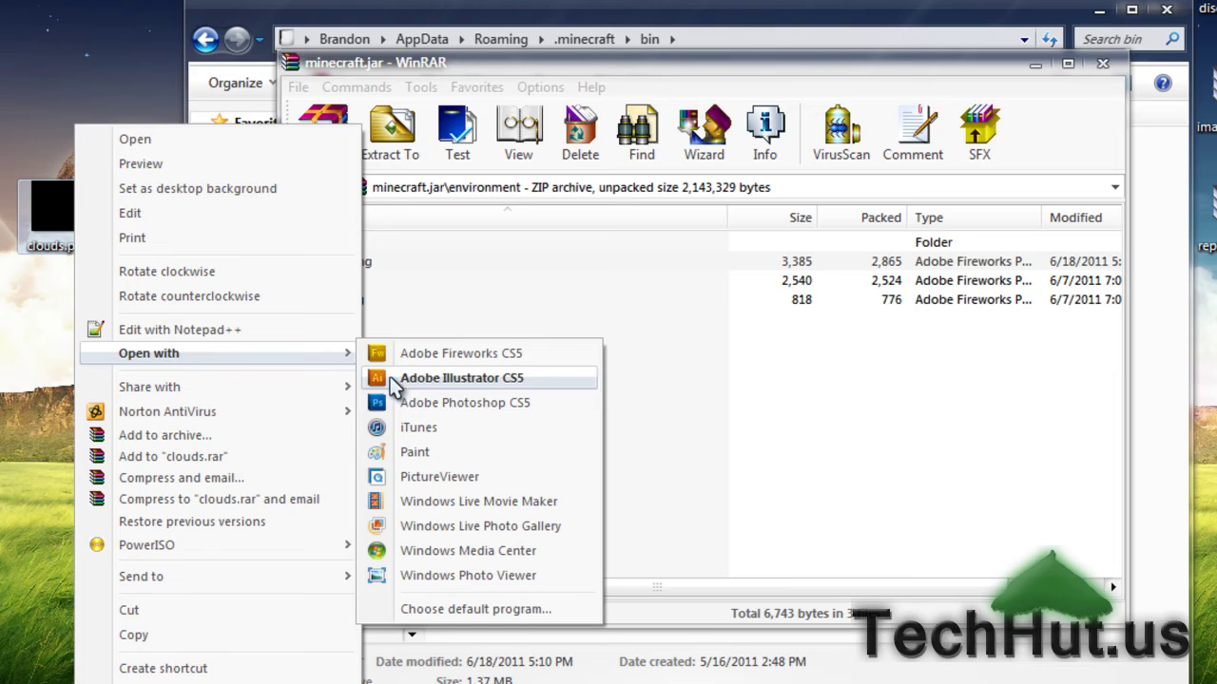
pyautogui.click(407, 404)
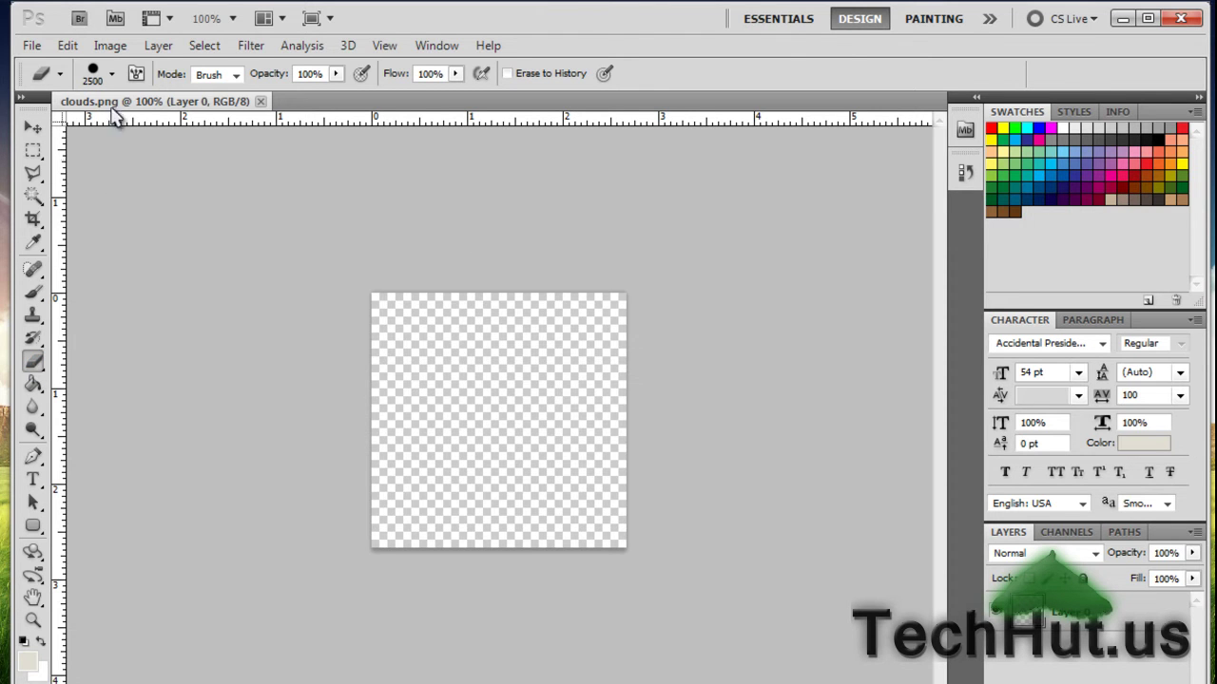
# Step: Erase the whole clouds image with a hard 2500 px eraser and save clouds.png
pyautogui.click(112, 74)
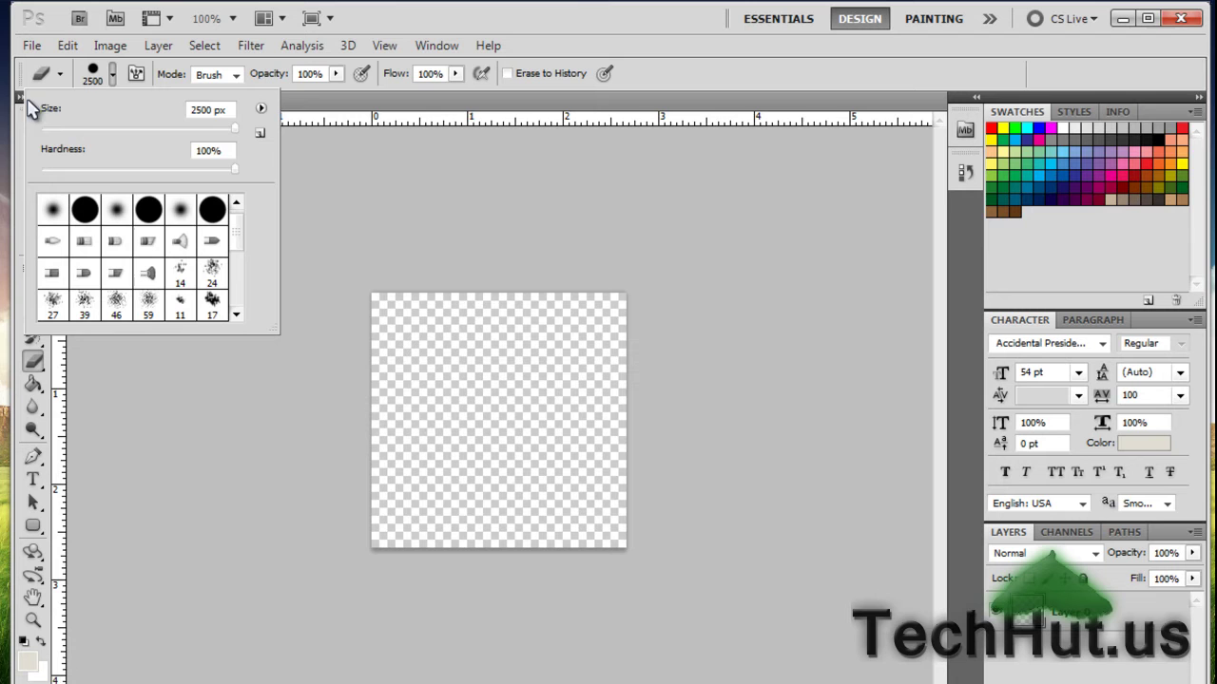
pyautogui.click(379, 258)
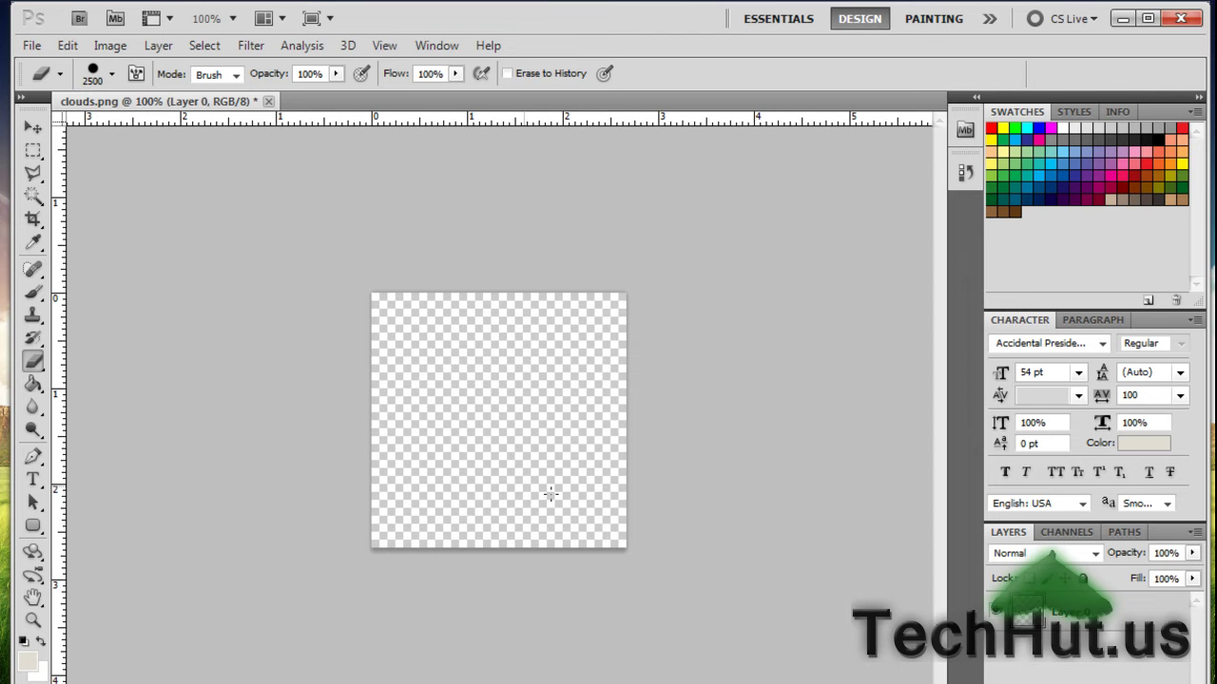
pyautogui.click(34, 46)
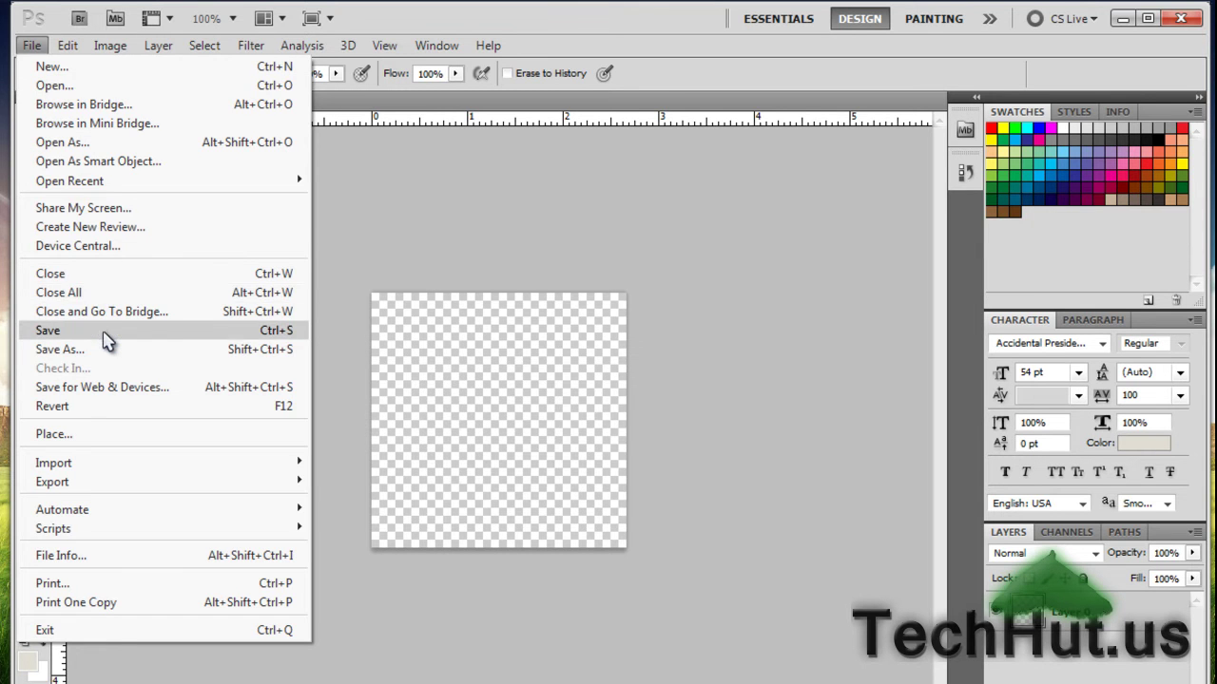
pyautogui.click(48, 329)
pyautogui.click(30, 43)
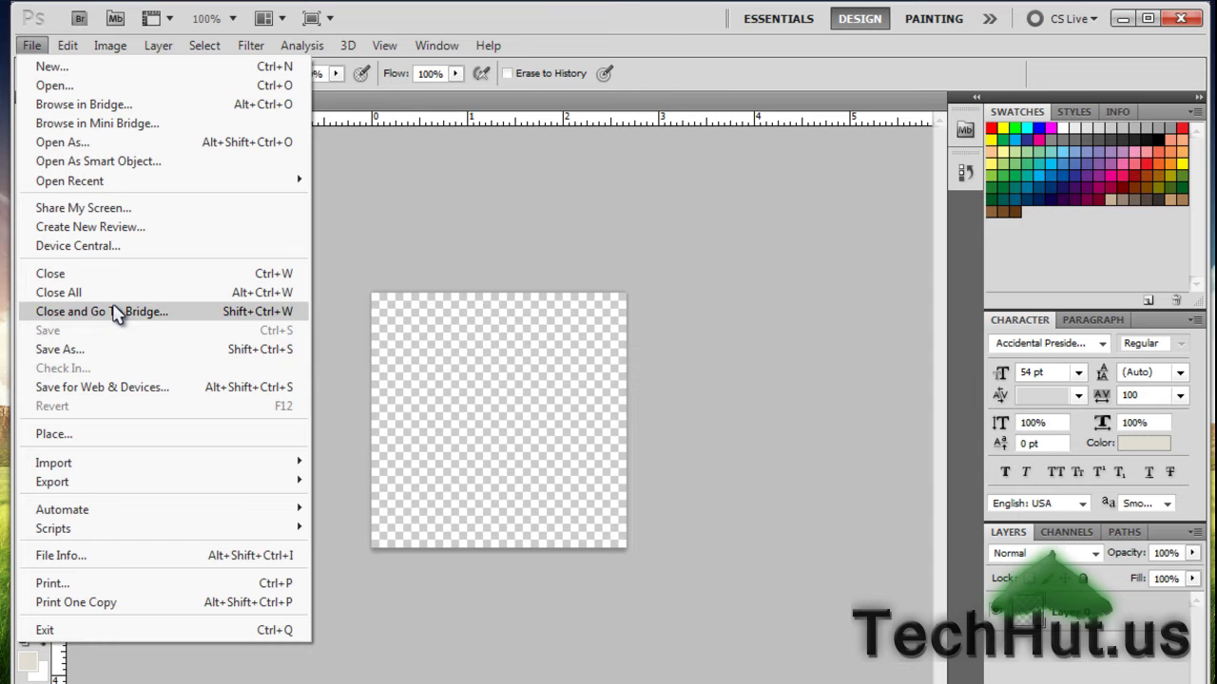
# Step: Save a copy of the blank image over the desktop's clouds.png with PNG interlace set to None, and close Photoshop
pyautogui.click(102, 360)
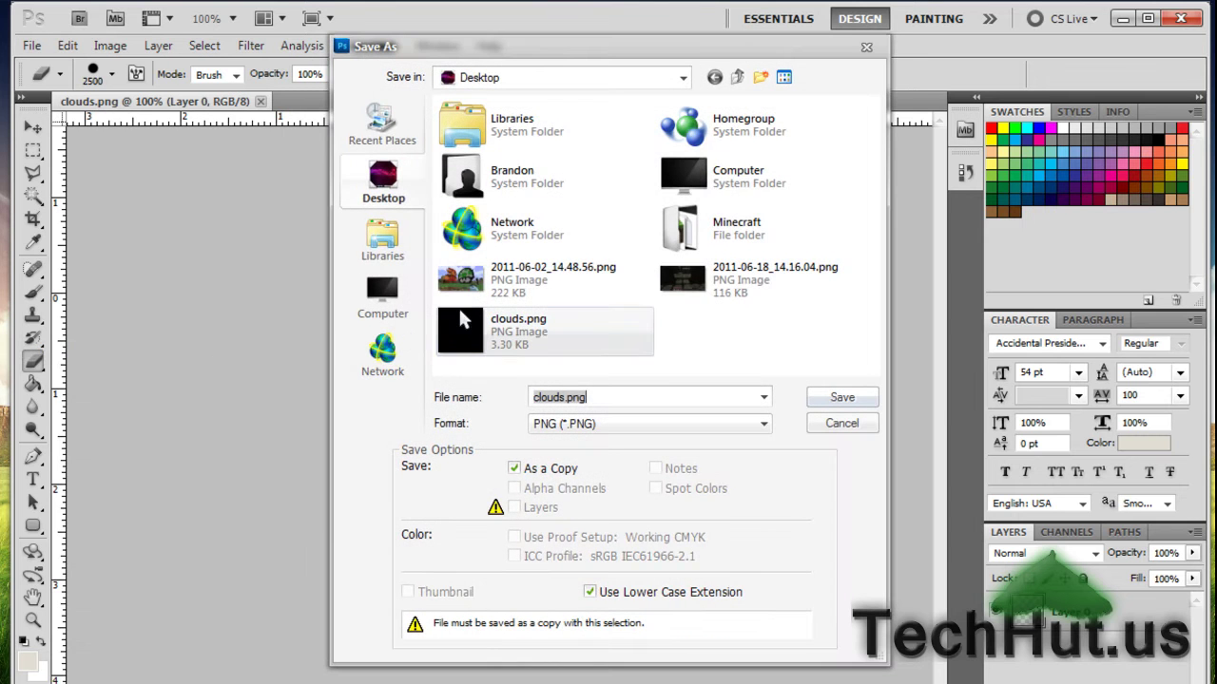
pyautogui.click(467, 316)
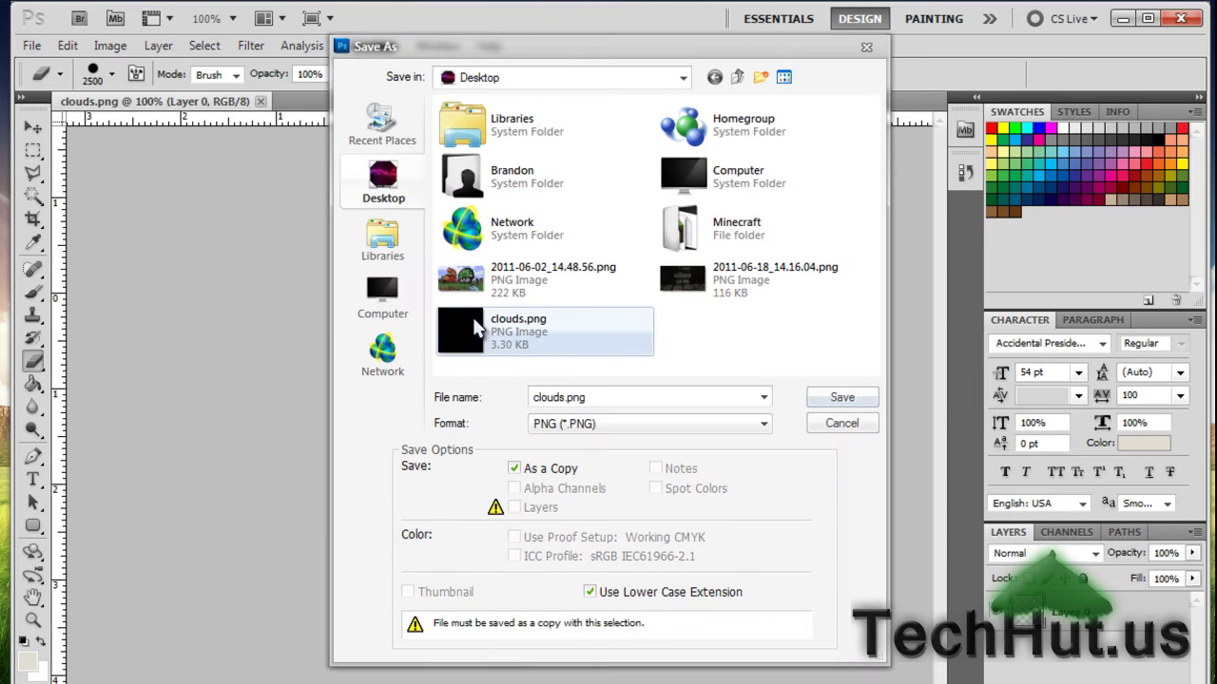
pyautogui.click(856, 403)
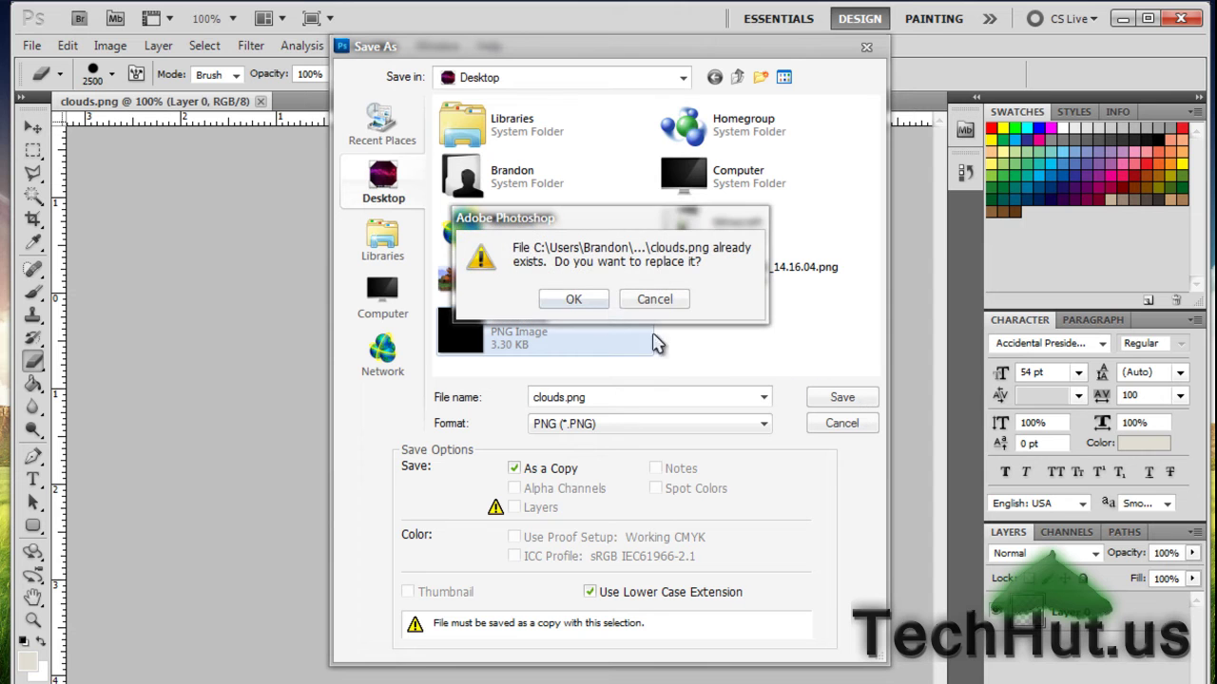
pyautogui.click(575, 300)
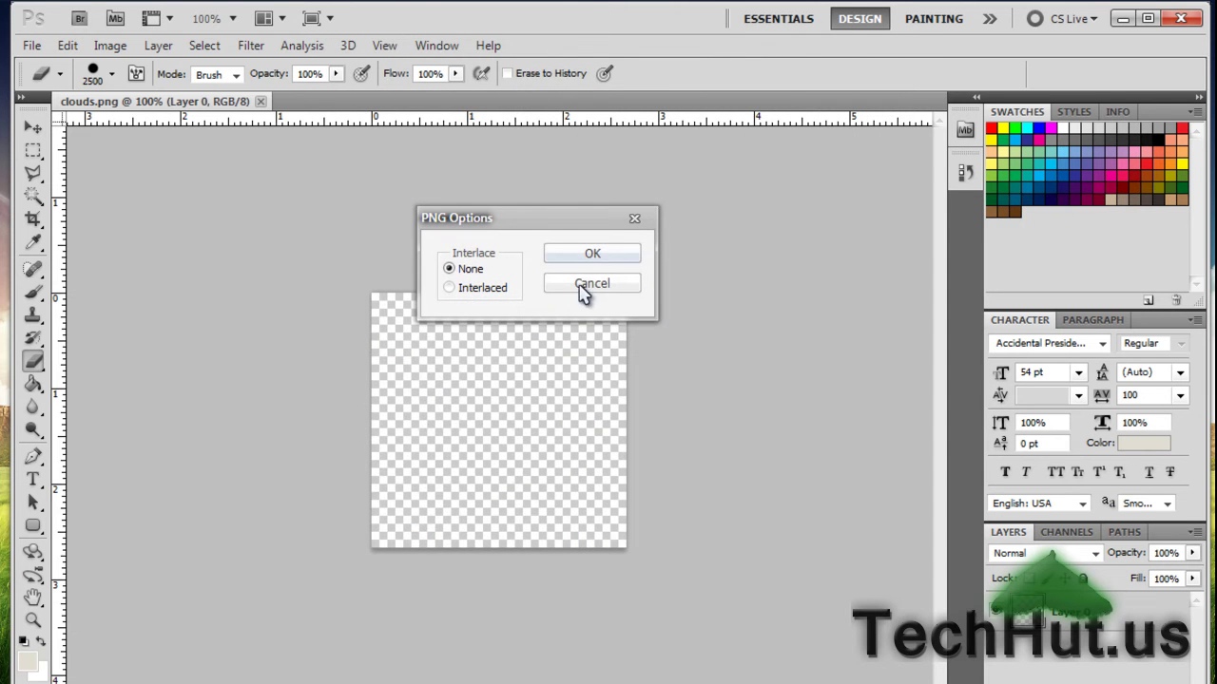
pyautogui.click(585, 257)
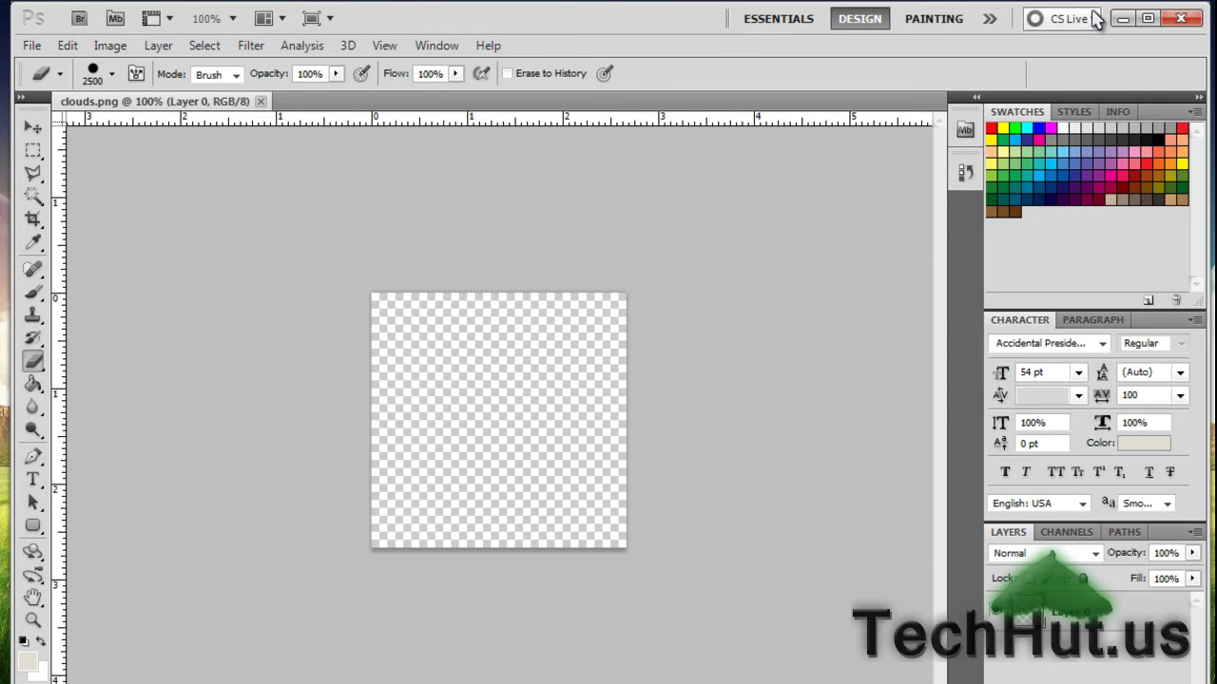
pyautogui.click(1189, 19)
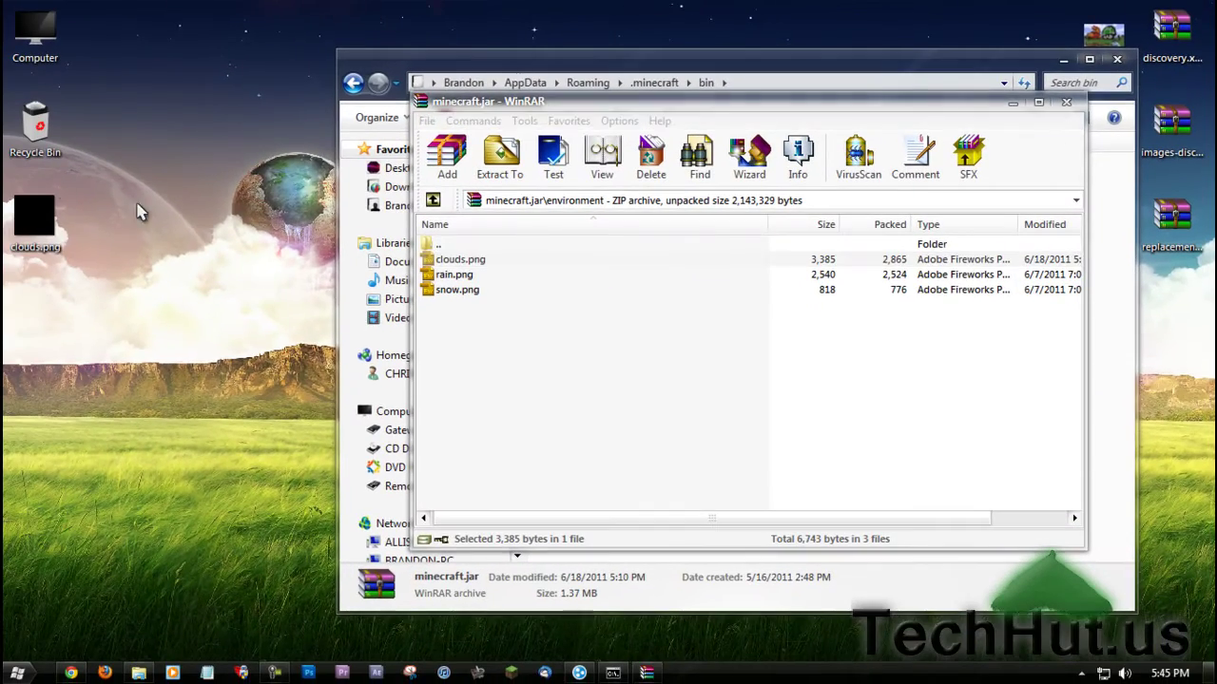
# Step: Add the blank clouds.png from the desktop to minecraft.jar's environment folder using Add and replace files, and close the archive
pyautogui.moveTo(38, 217); pyautogui.dragTo(182, 242)
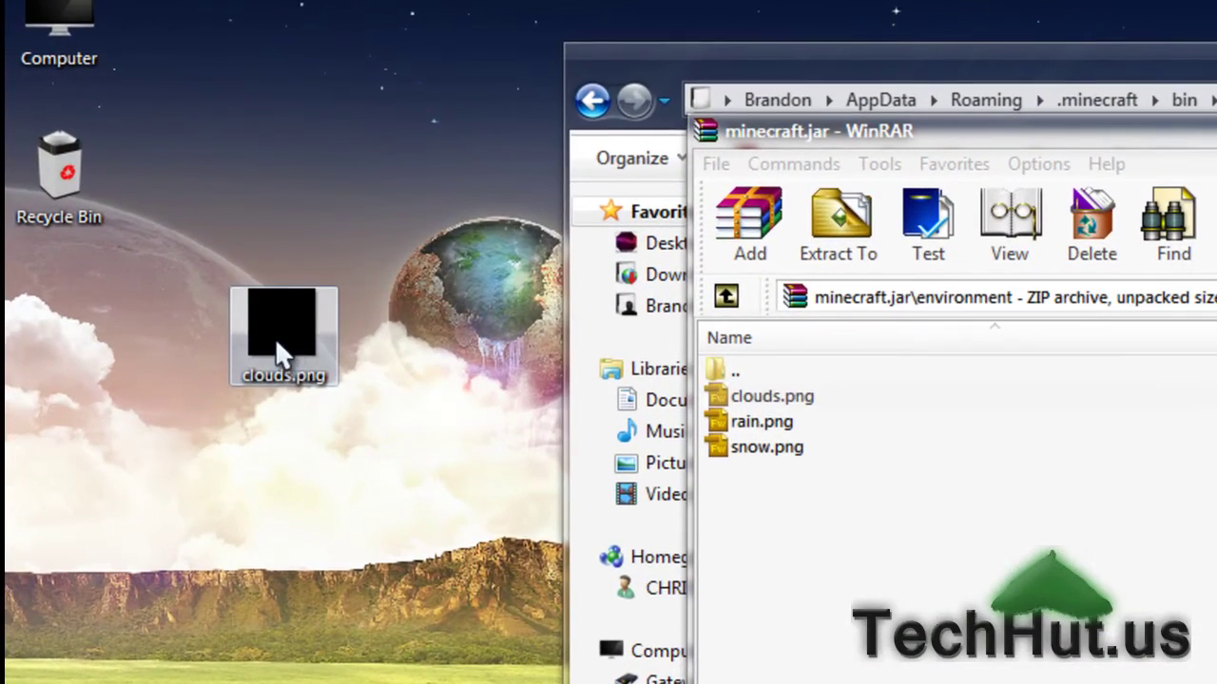
pyautogui.moveTo(275, 338); pyautogui.dragTo(776, 590)
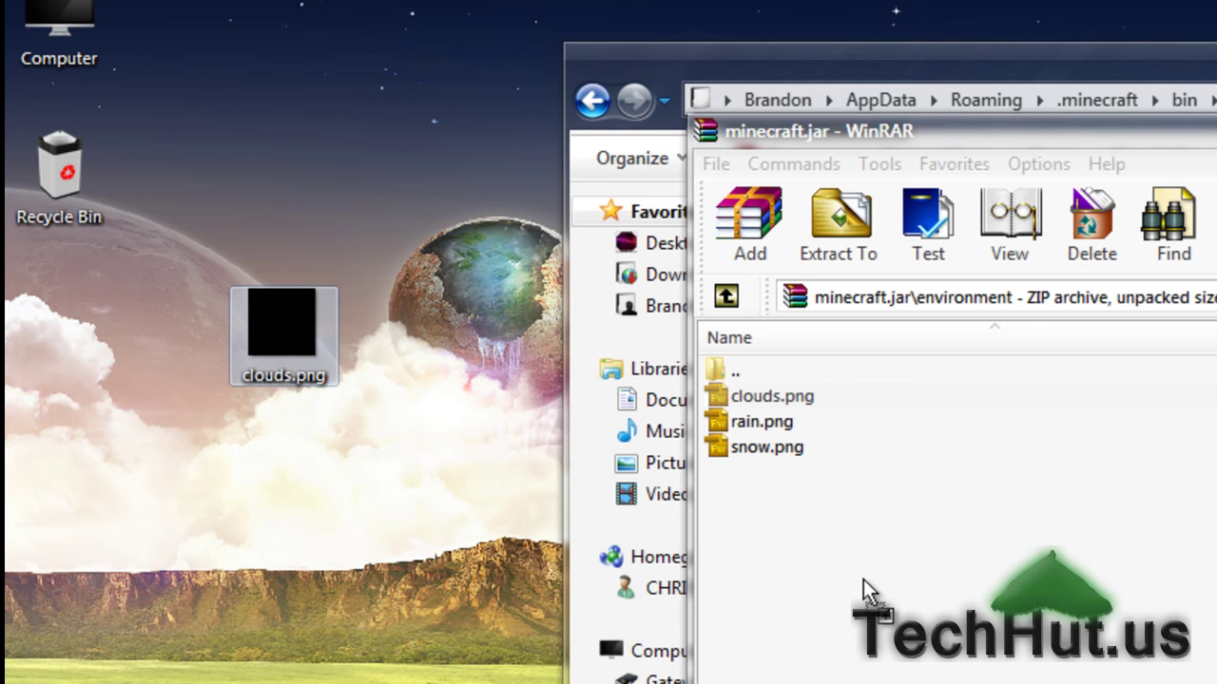
pyautogui.moveTo(863, 579); pyautogui.dragTo(874, 597)
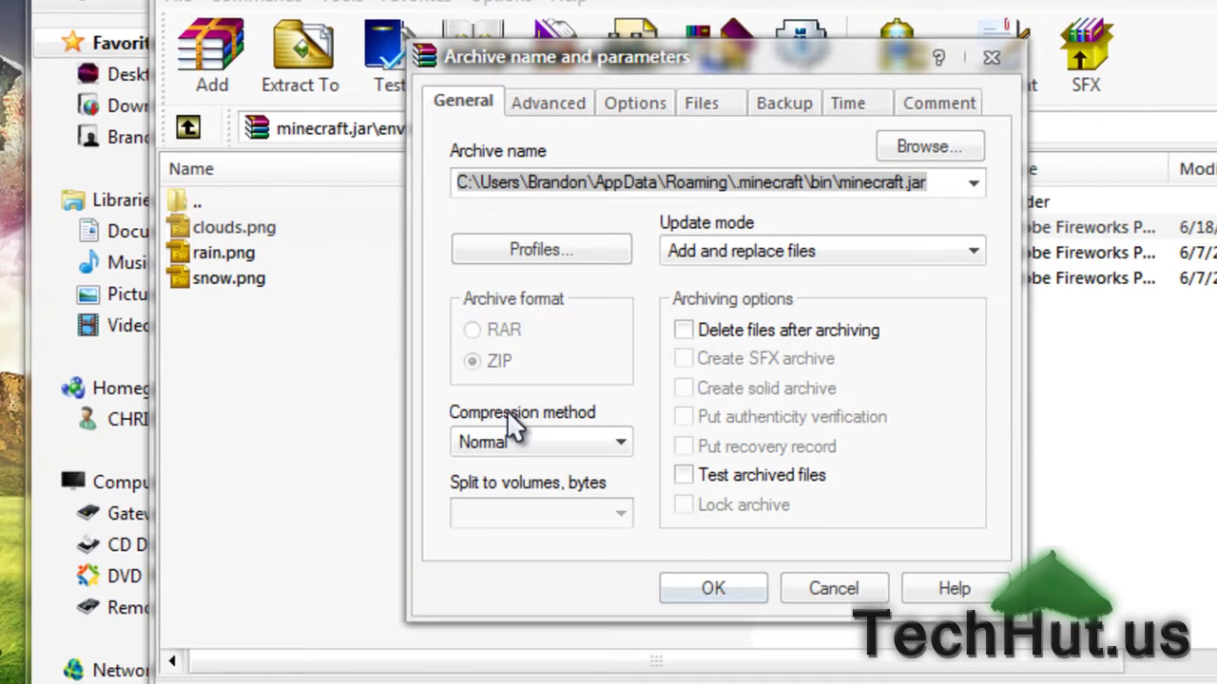
pyautogui.click(703, 583)
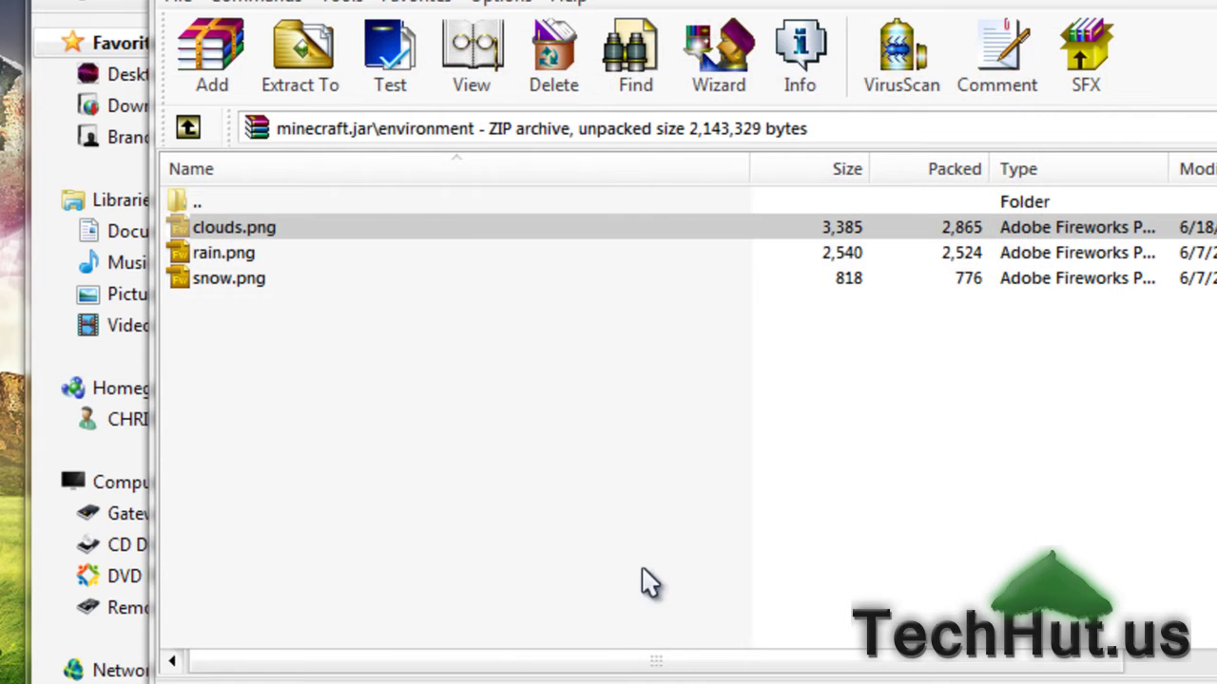
pyautogui.hotkey('alt', 'F4')
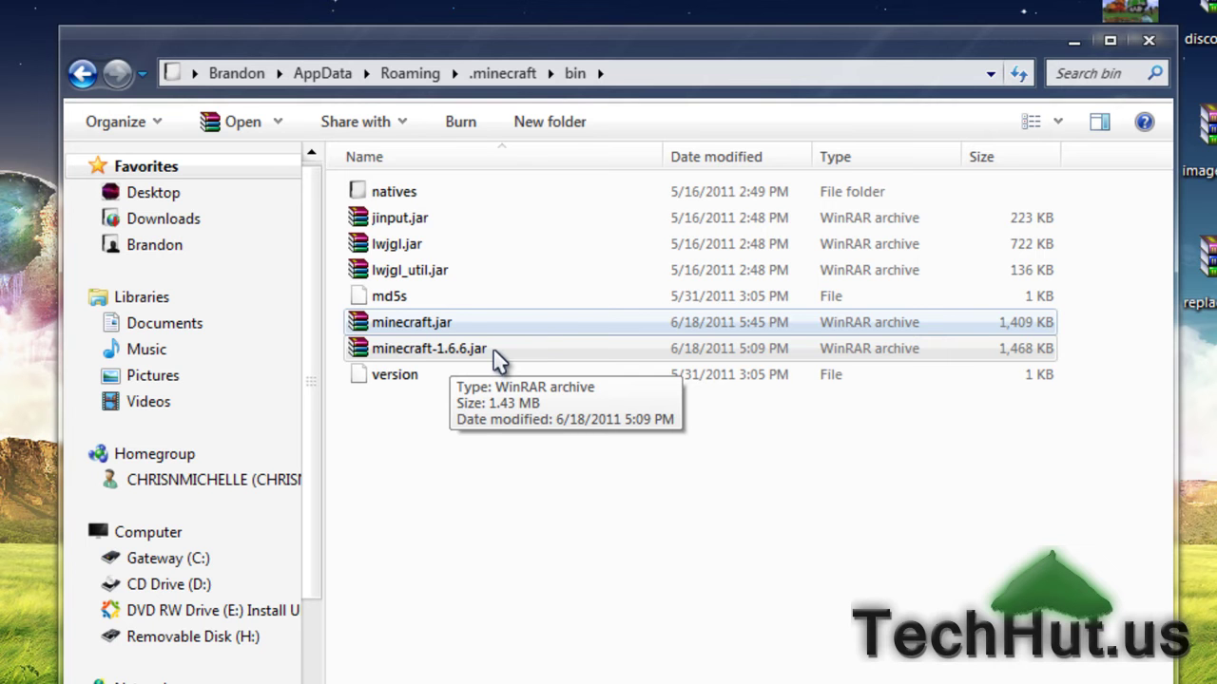
# Step: Add the blank clouds.png to the environment folder of minecraft-1.6.6.jar, replacing the existing file, and close the archive and bin folder
pyautogui.doubleClick(497, 352)
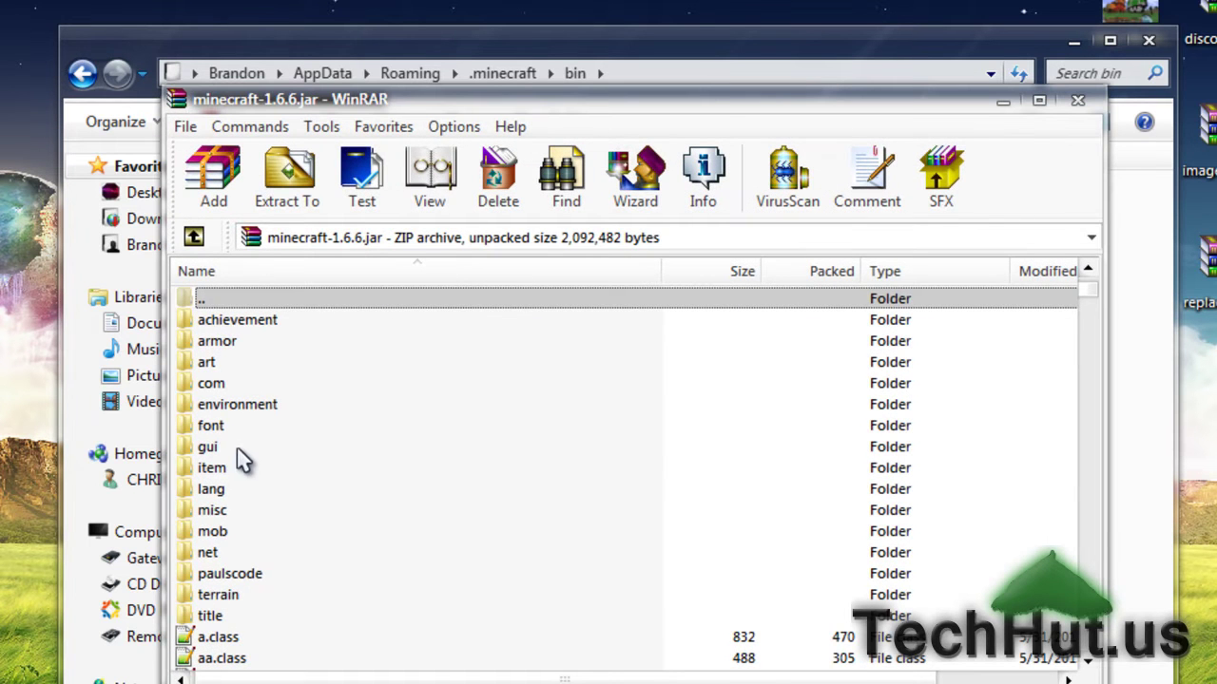
pyautogui.doubleClick(240, 405)
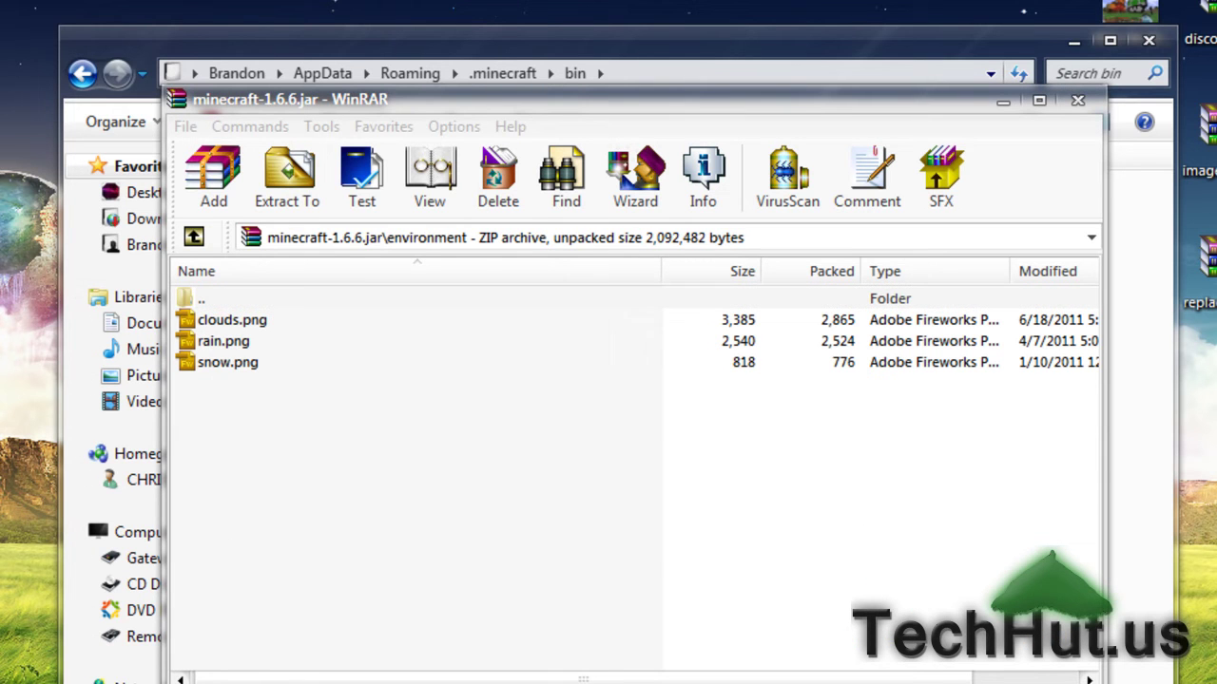
pyautogui.moveTo(8, 353); pyautogui.dragTo(389, 486)
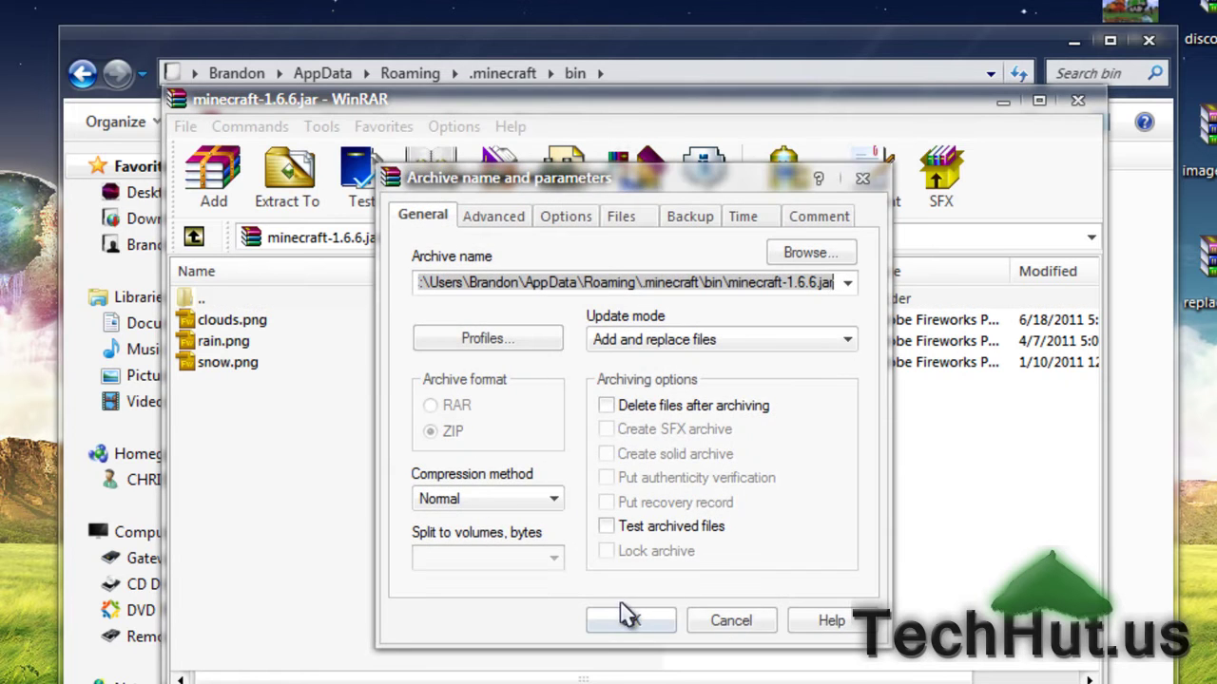
pyautogui.click(630, 618)
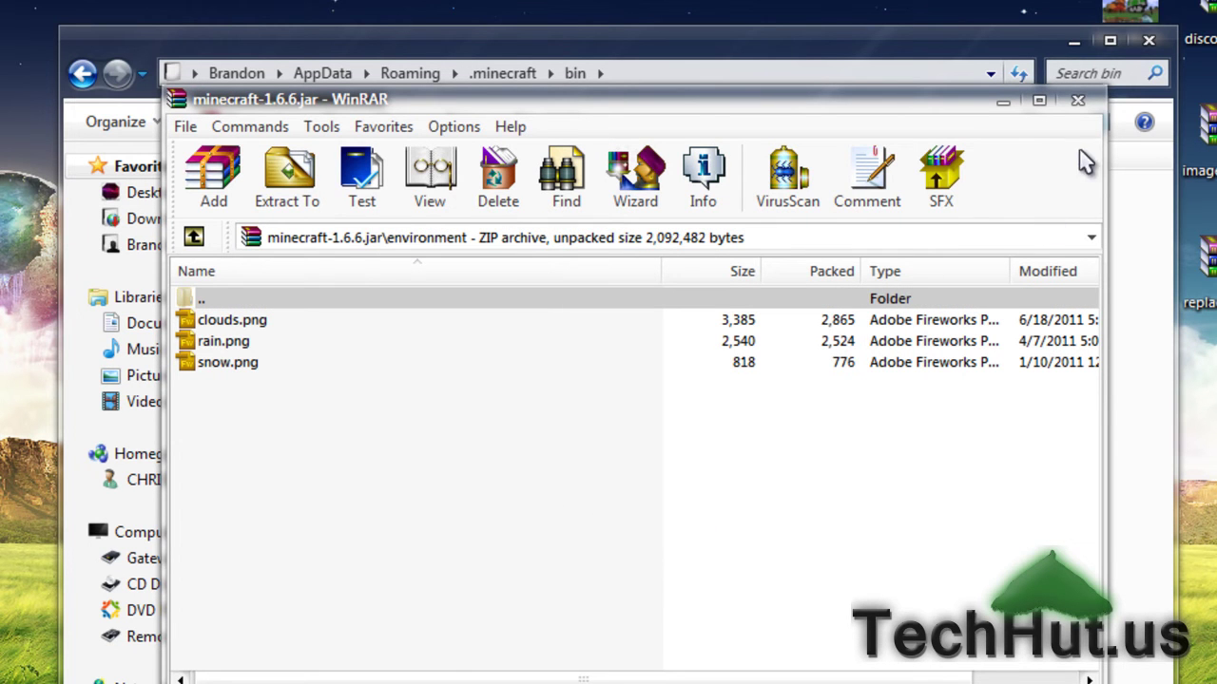
pyautogui.click(1078, 100)
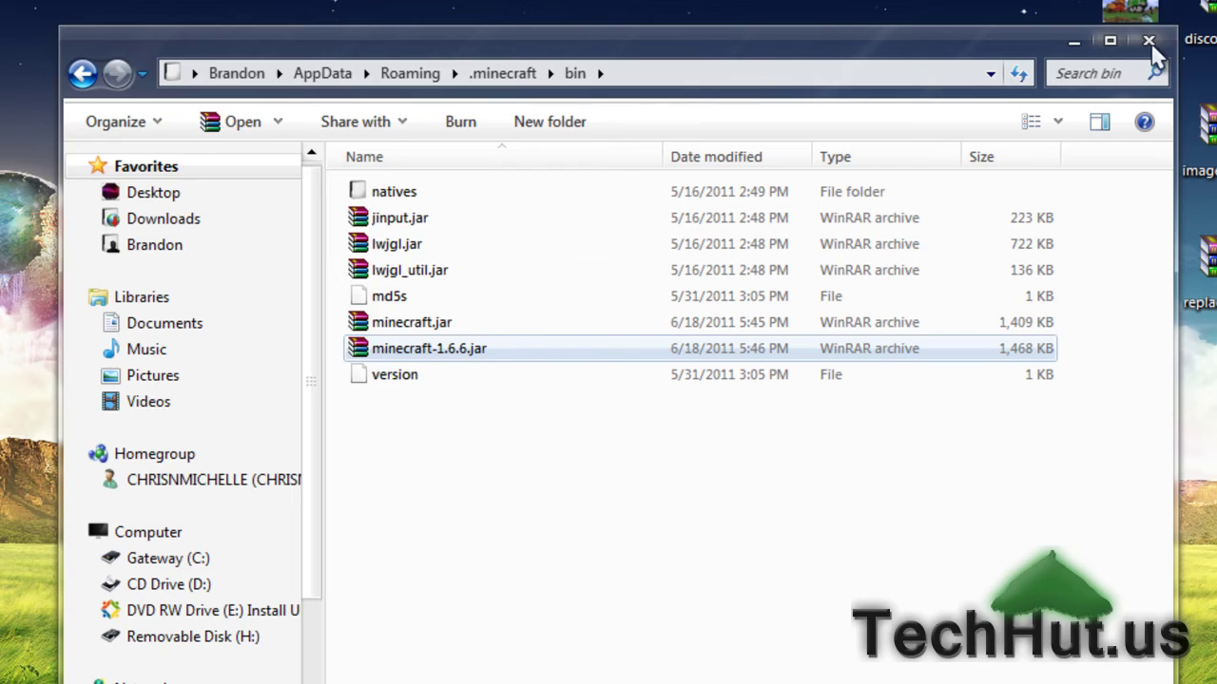
pyautogui.click(1150, 38)
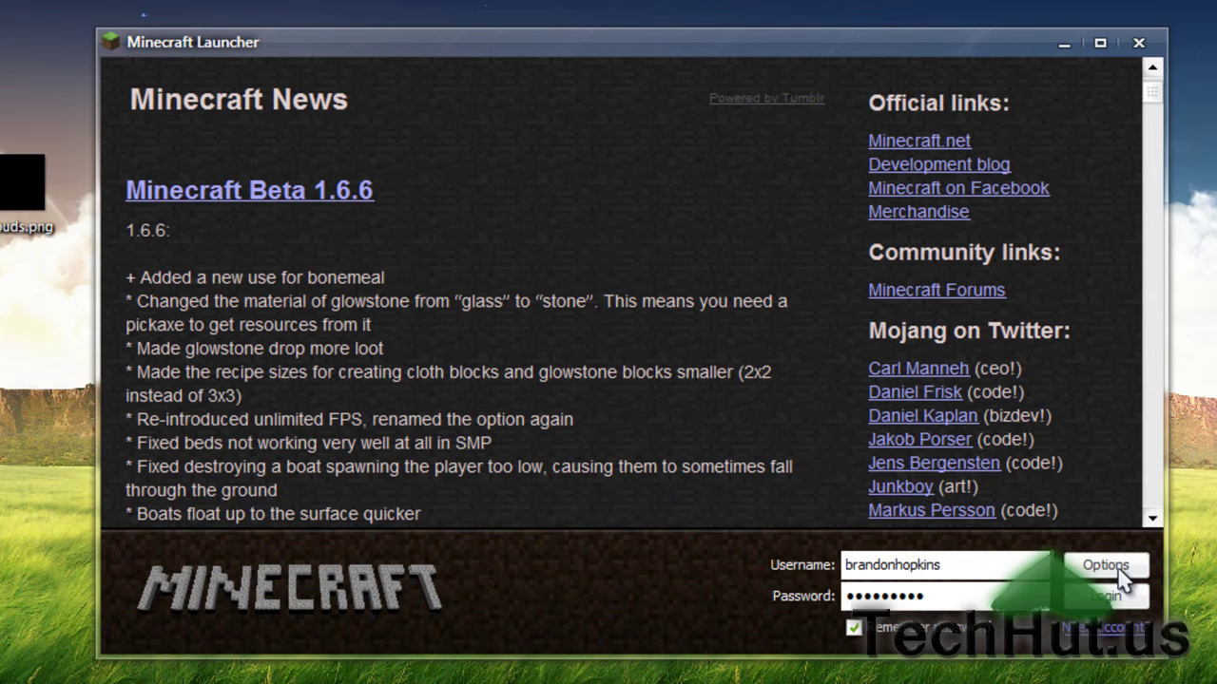
# Step: Log in through the Minecraft Launcher with the remembered account and connect to the localhost multiplayer server
pyautogui.click(1120, 598)
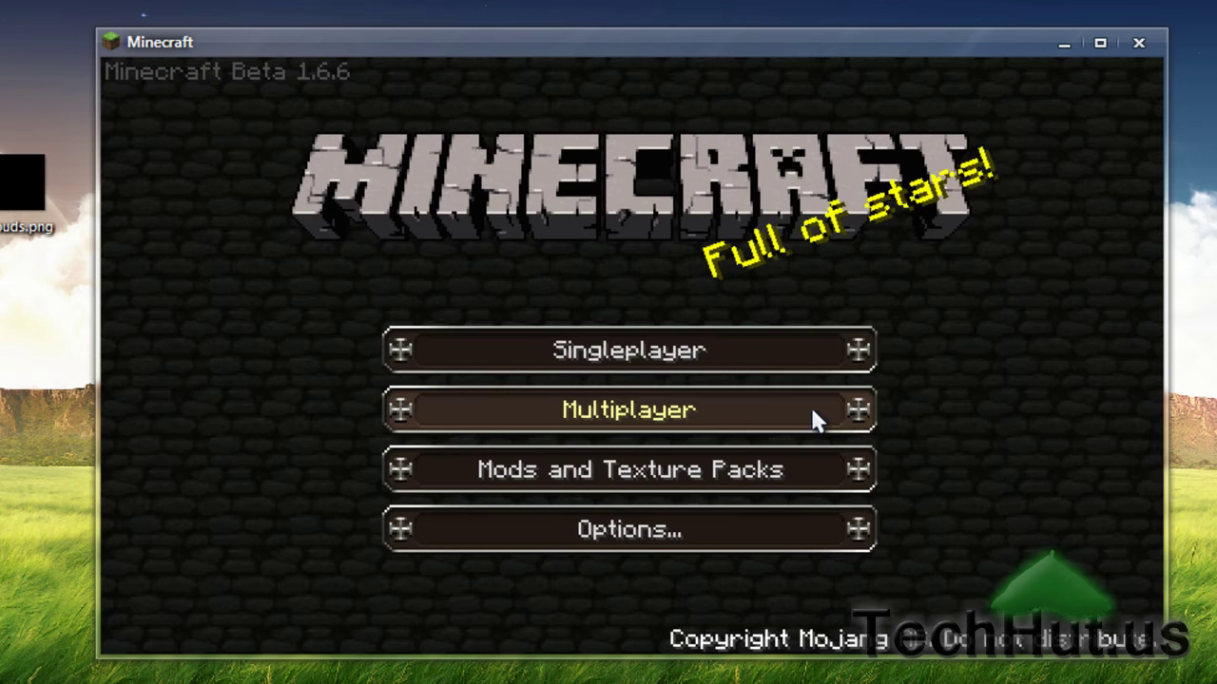
pyautogui.click(724, 414)
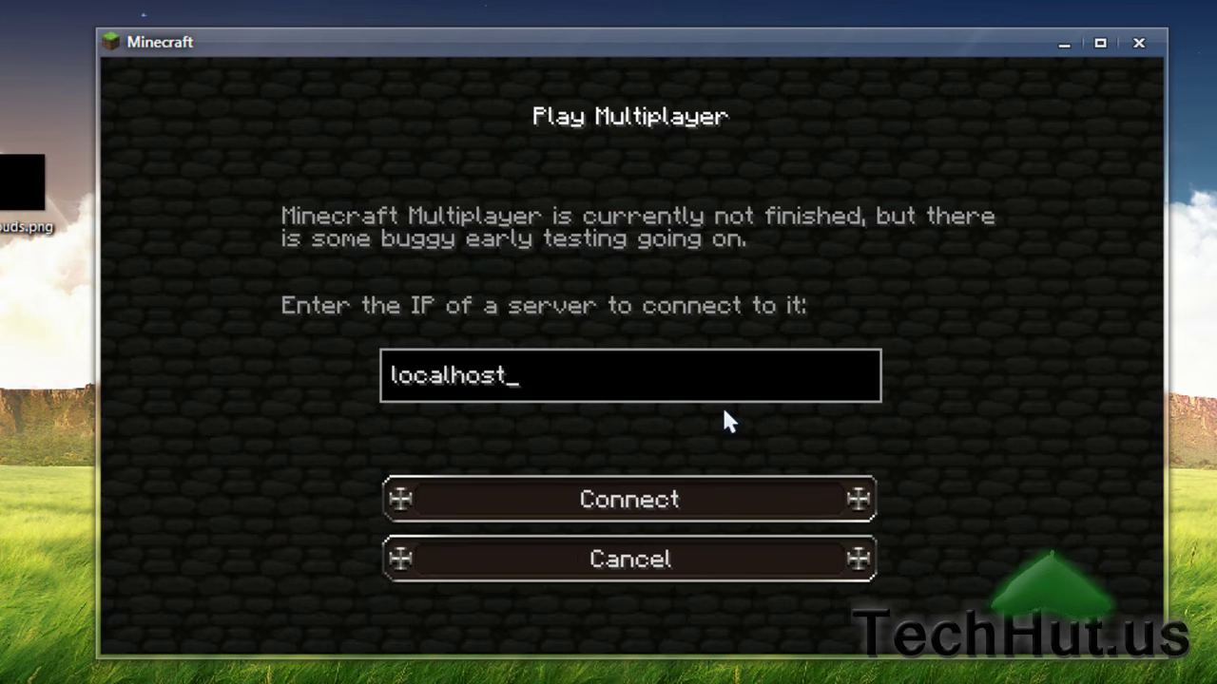
pyautogui.click(573, 573)
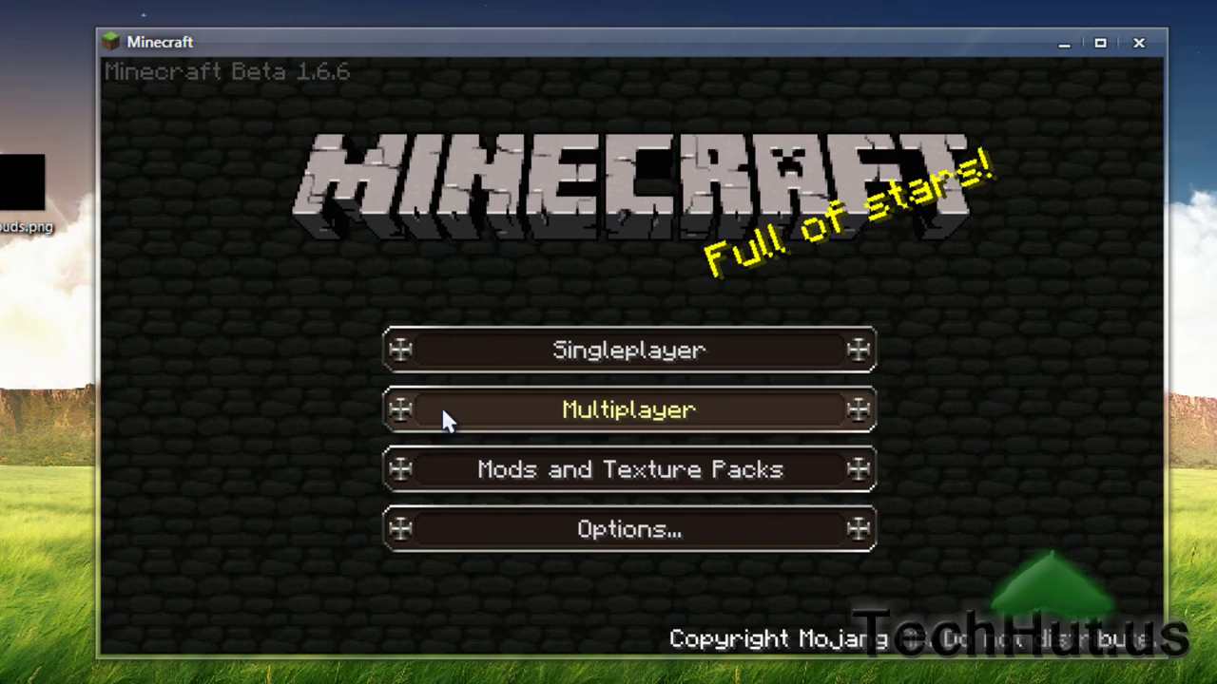
pyautogui.click(529, 407)
pyautogui.click(623, 502)
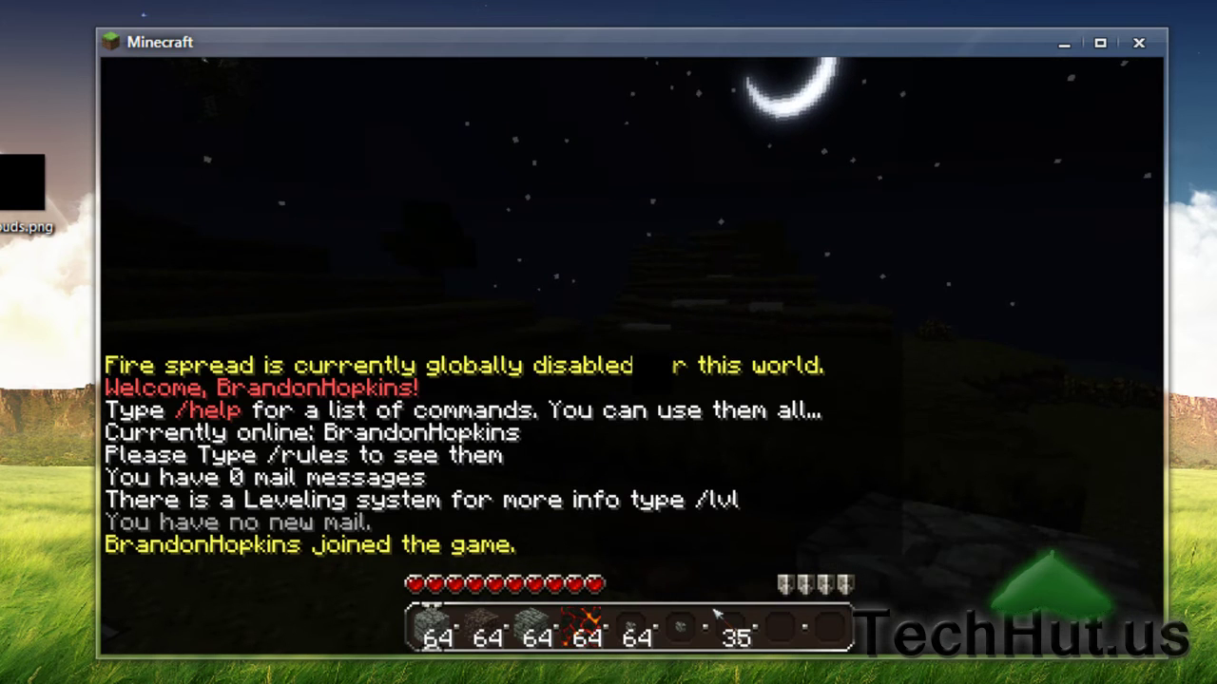
# Step: Switch the world to daytime with the /time day command to check the sky for clouds
pyautogui.press('/')
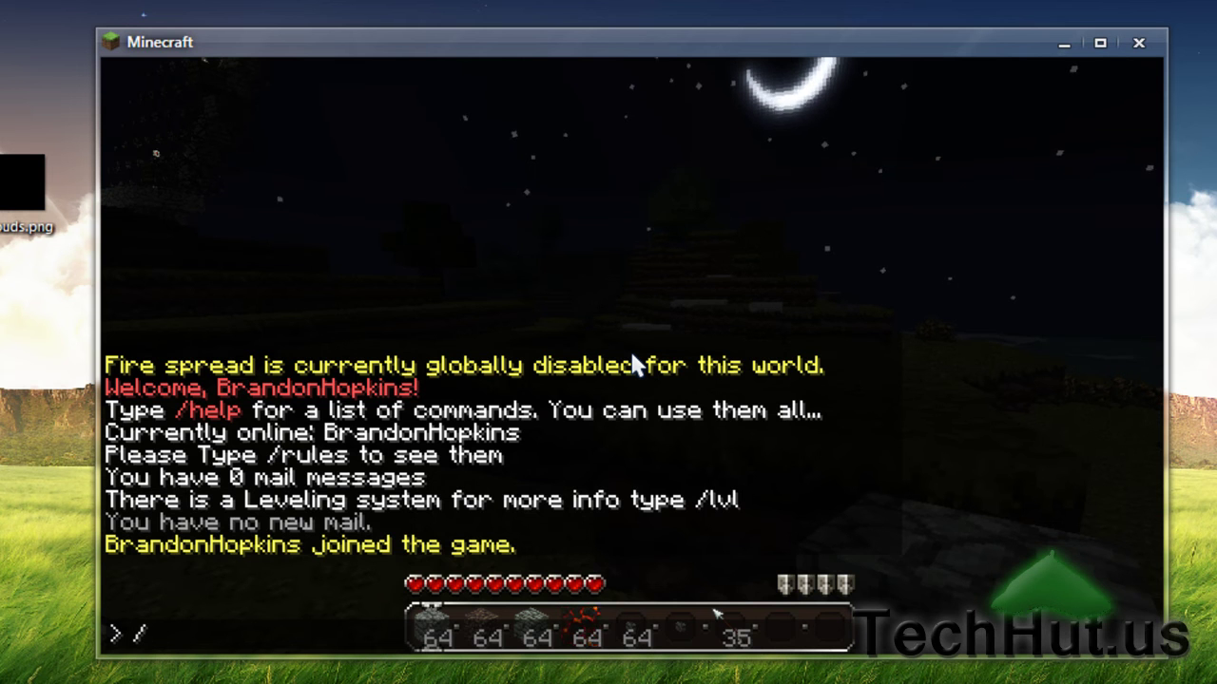
pyautogui.write('time day')
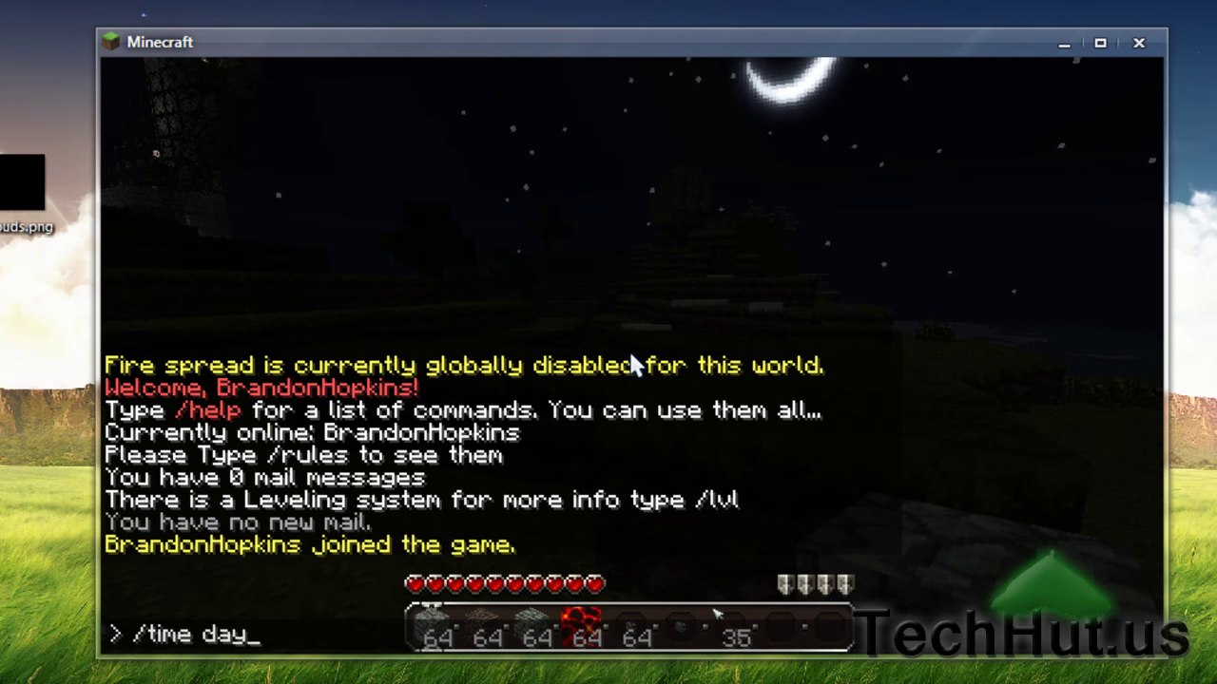
pyautogui.press('Return')
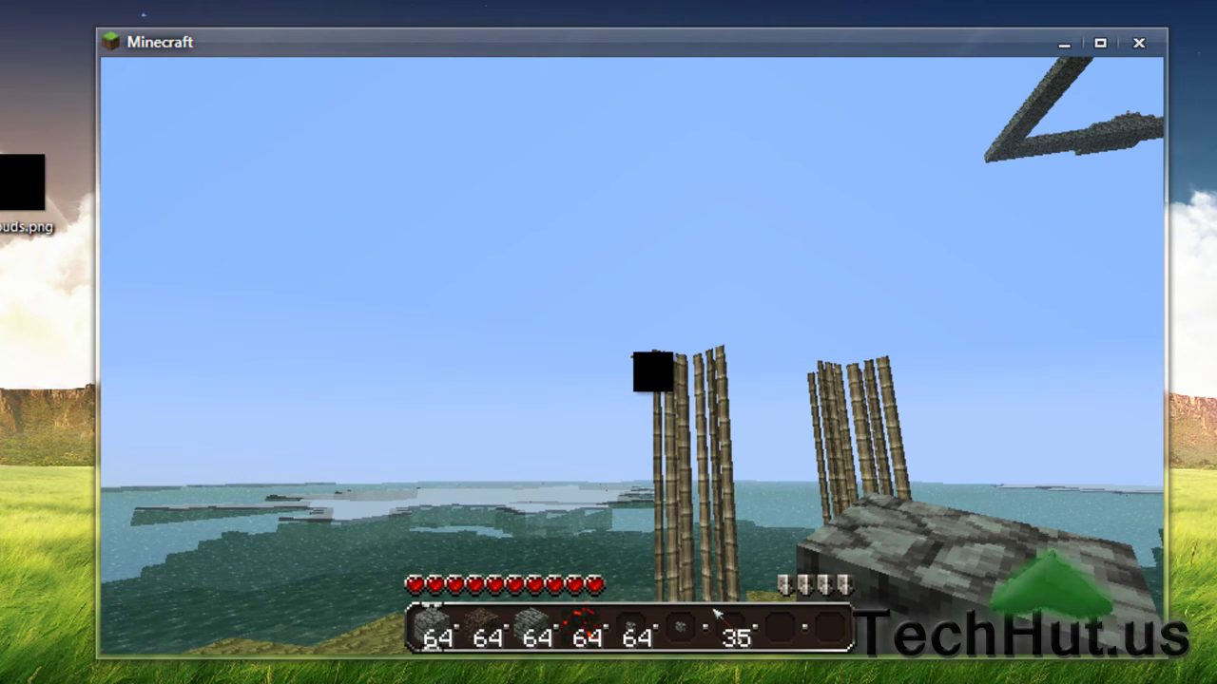
pyautogui.press('Escape')
pyautogui.click(601, 495)
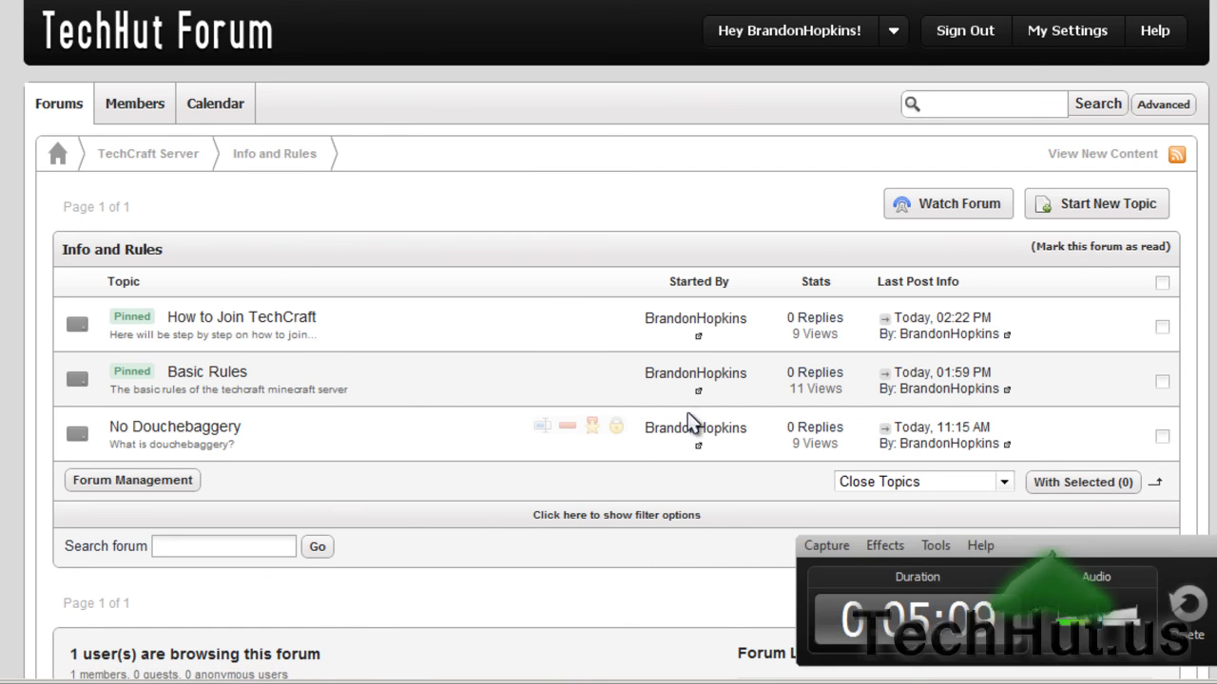
pyautogui.moveTo(1074, 552); pyautogui.dragTo(652, 241)
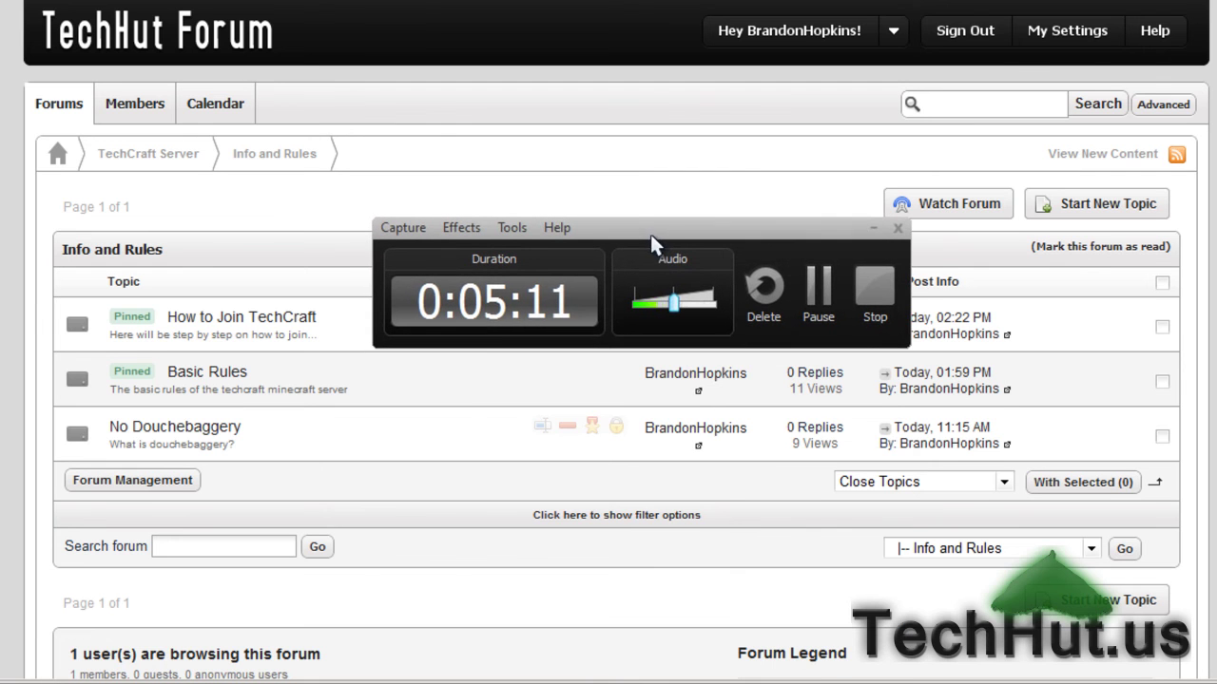